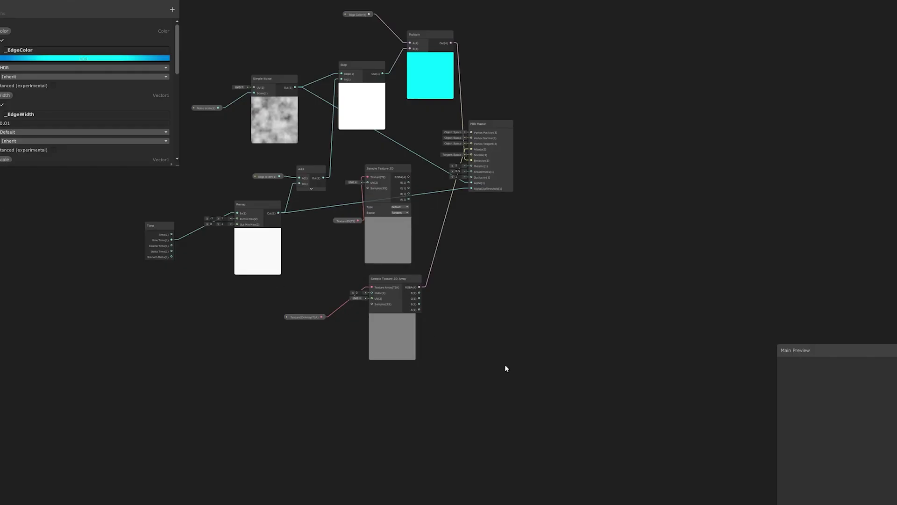
# Pick a different hue for the _EdgeColor property of the dissolve shader graph in the HDR color picker
pyautogui.rightClick(488, 356)
pyautogui.click(444, 243)
pyautogui.scroll(3, 344, 108)
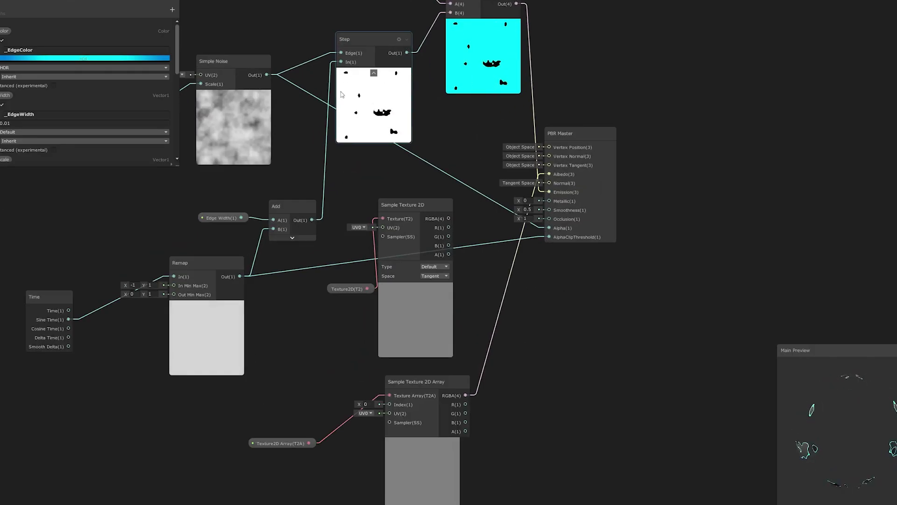
pyautogui.scroll(-4, 421, 192)
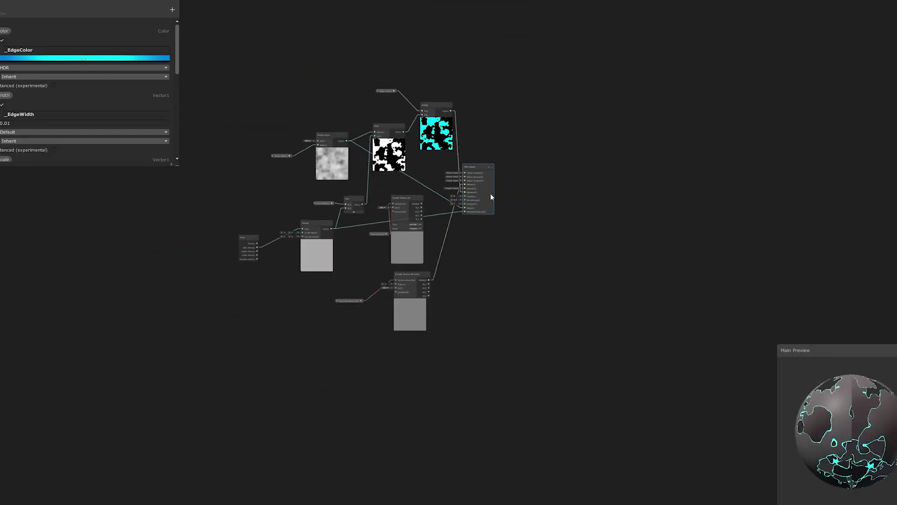
pyautogui.scroll(4, 253, 194)
pyautogui.moveTo(312, 200); pyautogui.dragTo(241, 166, button='middle')
pyautogui.click(24, 57)
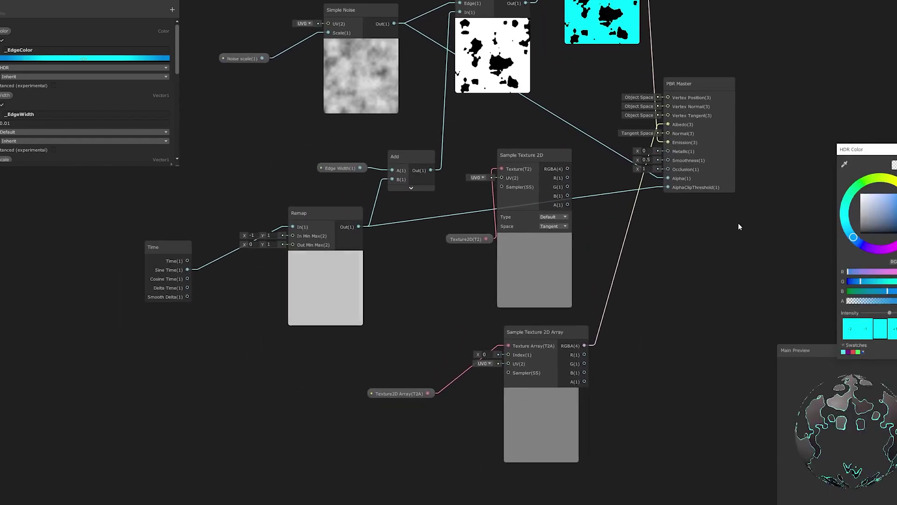
pyautogui.moveTo(853, 237); pyautogui.dragTo(839, 174)
pyautogui.click(845, 71)
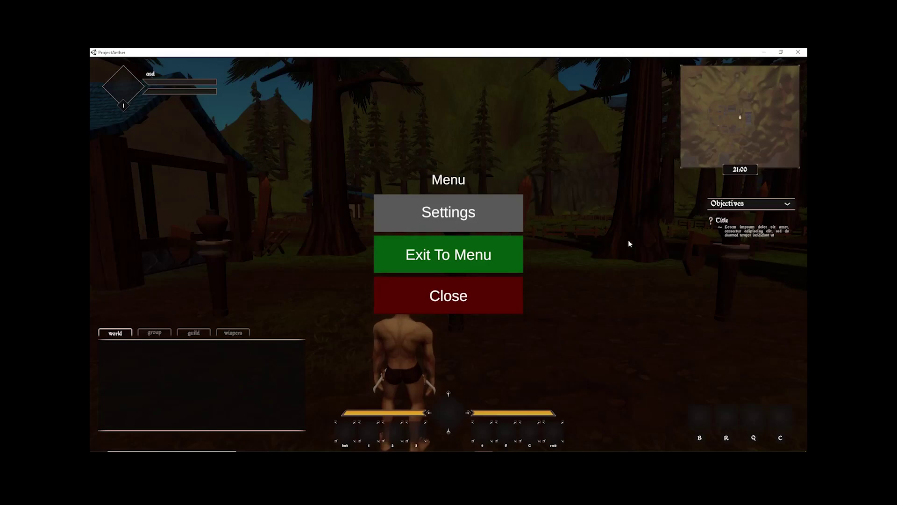
# Switch to the ProjectAether game, resume play and swing the dual blades at the nearest training dummy
pyautogui.press('Escape')
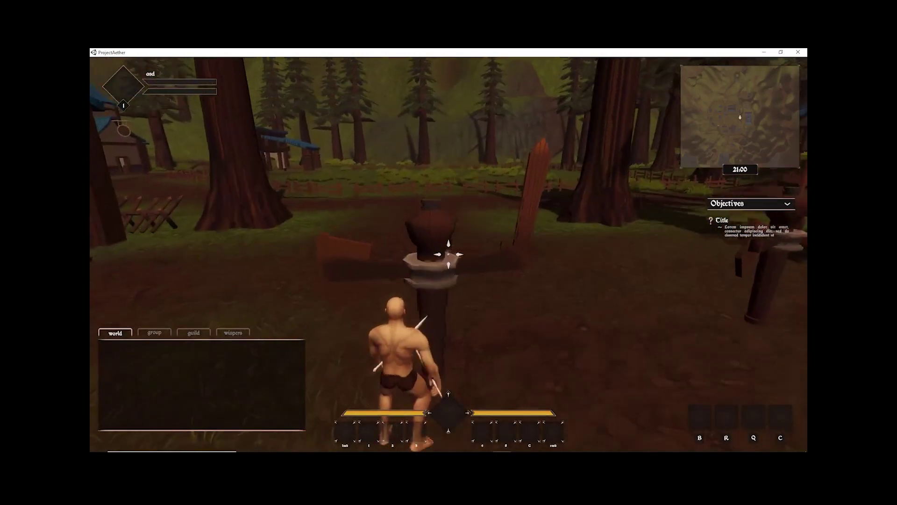
pyautogui.click(448, 254)
pyautogui.click(448, 255)
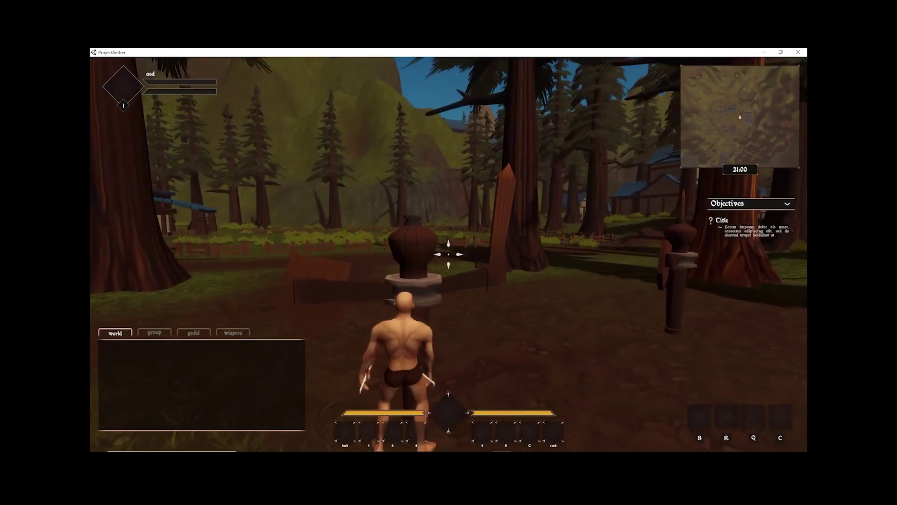
pyautogui.click(448, 254)
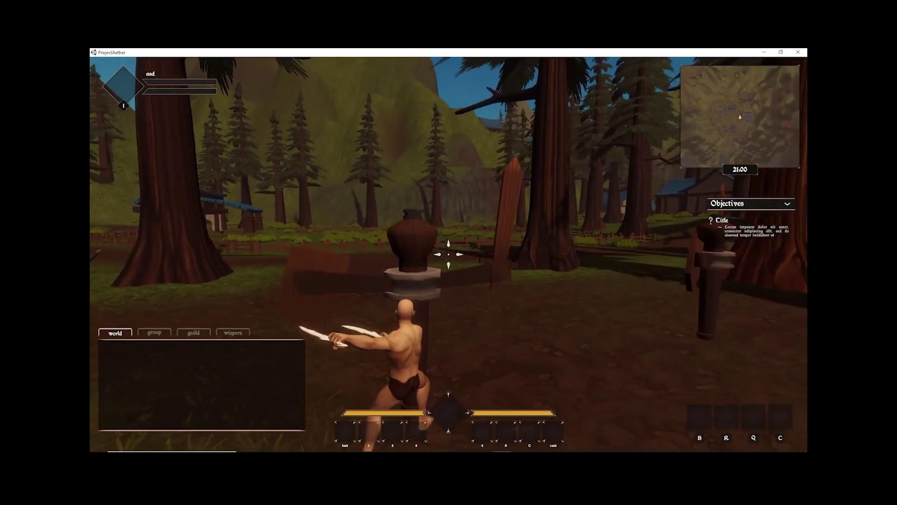
pyautogui.click(449, 255)
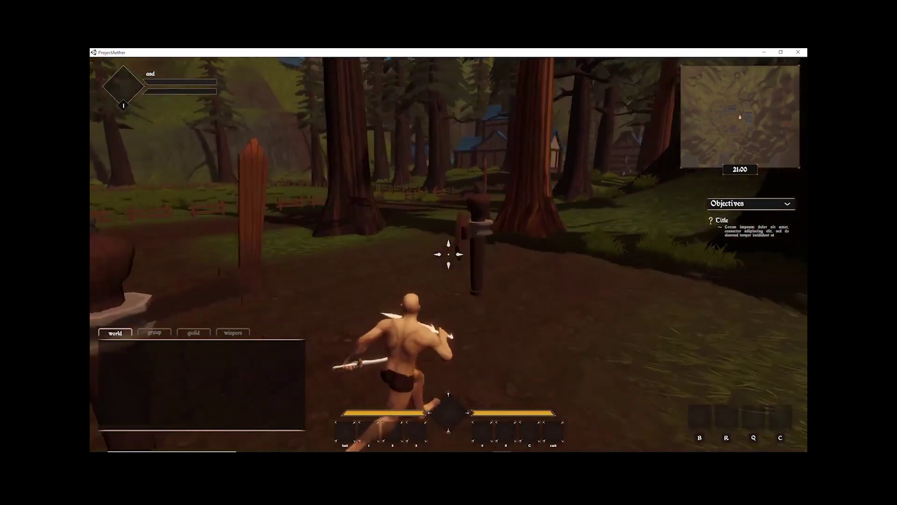
# Move on to another training dummy and strike it repeatedly with the dual blades
pyautogui.click(448, 254)
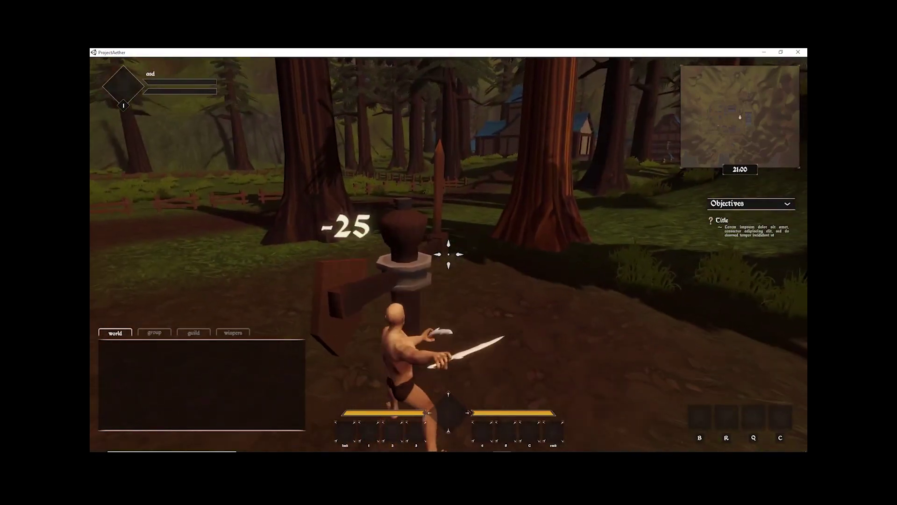
pyautogui.click(448, 254)
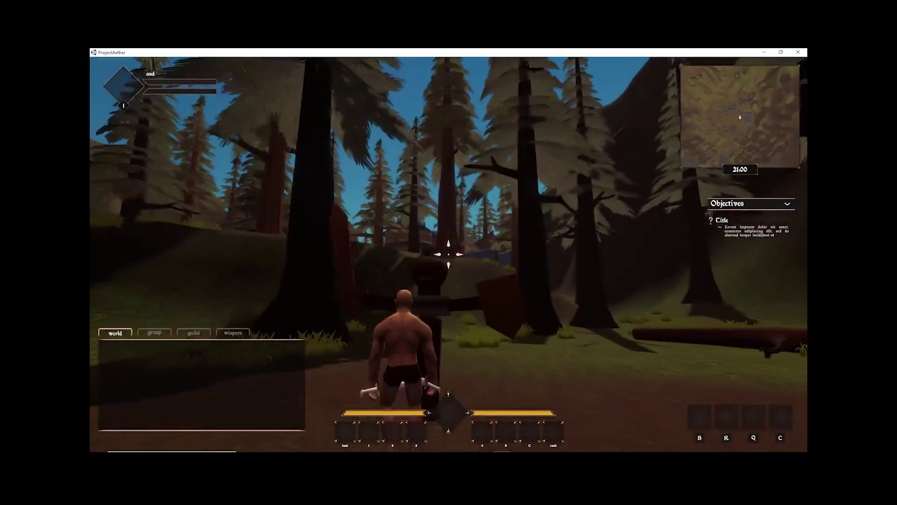
pyautogui.click(449, 254)
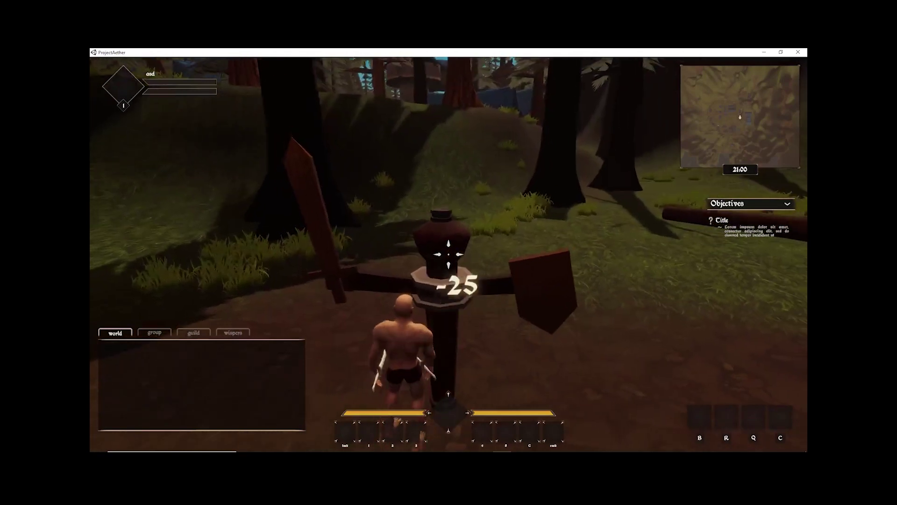
pyautogui.click(449, 254)
pyautogui.click(448, 255)
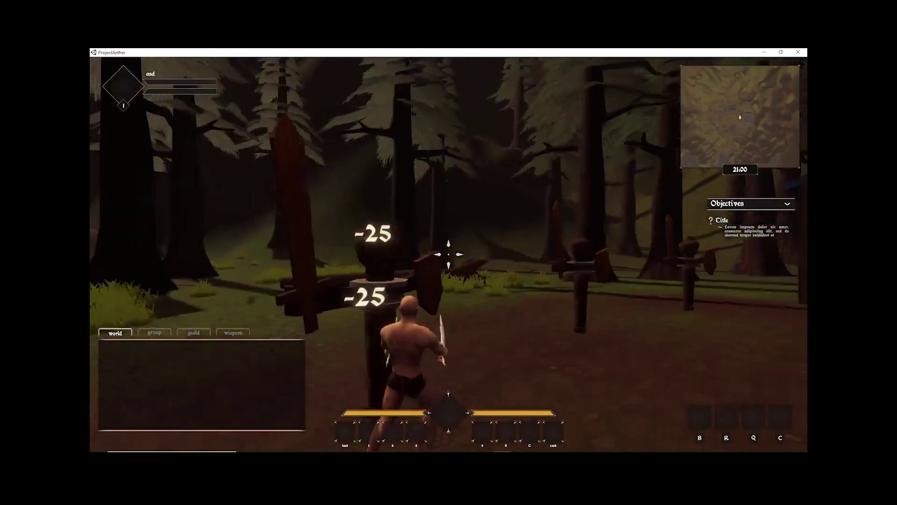
# Walk among the training dummies while chaining several blade attacks on the sword-and-shield dummy
pyautogui.press('w')
pyautogui.click(449, 254)
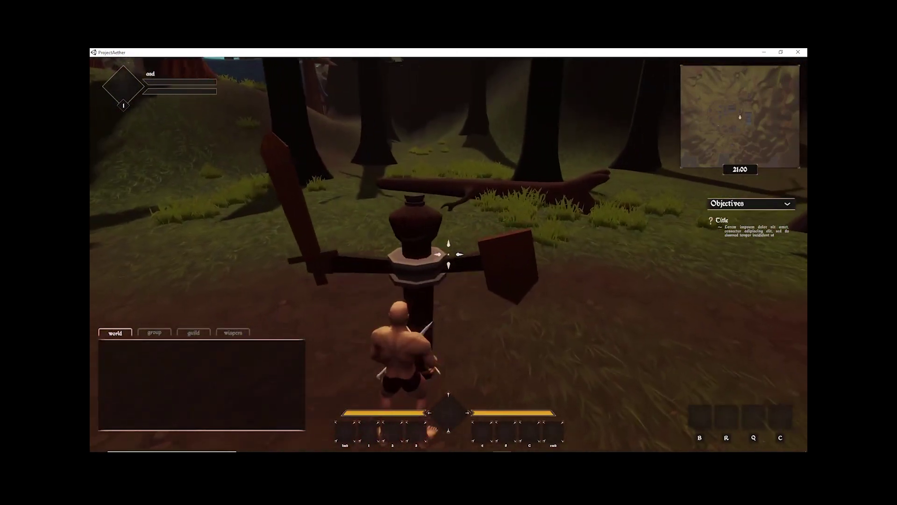
pyautogui.click(448, 254)
pyautogui.click(448, 254)
pyautogui.press('w')
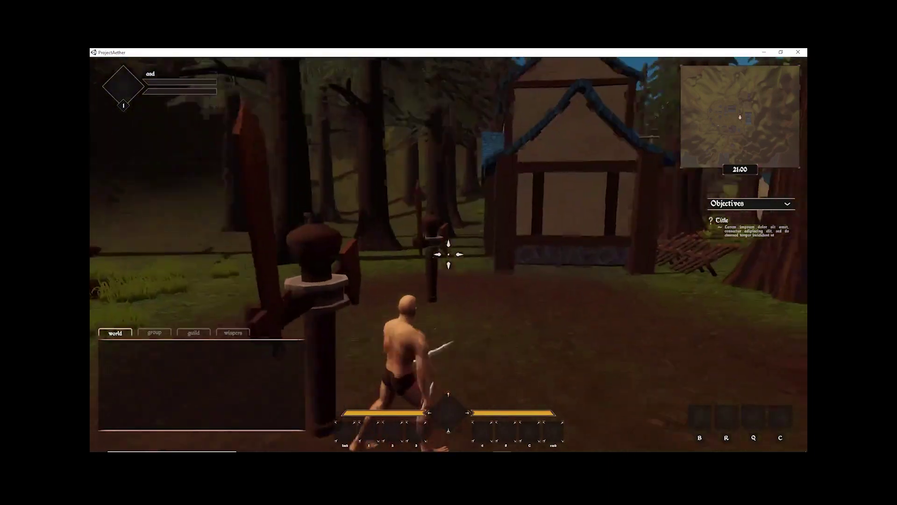
pyautogui.press('w')
pyautogui.click(449, 255)
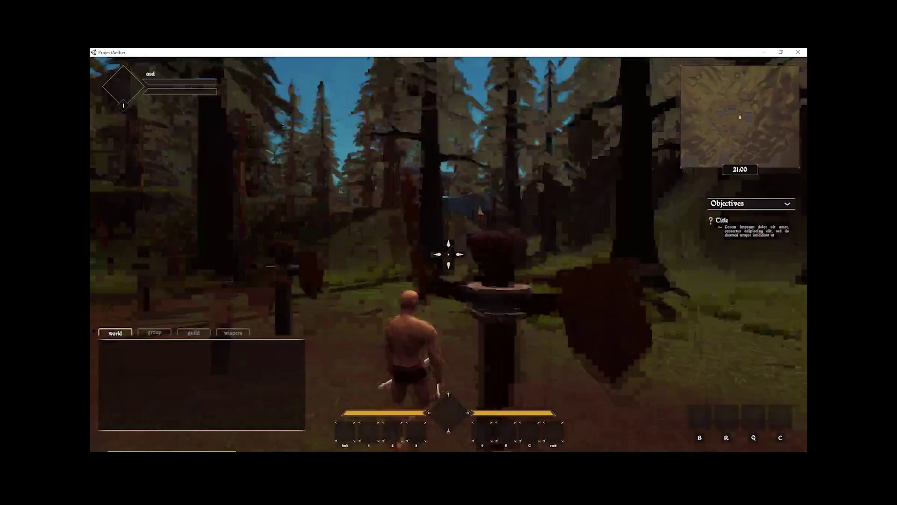
# Approach the dummy near the fallen log and land further dual-blade hits from changing angles
pyautogui.press('w')
pyautogui.click(448, 255)
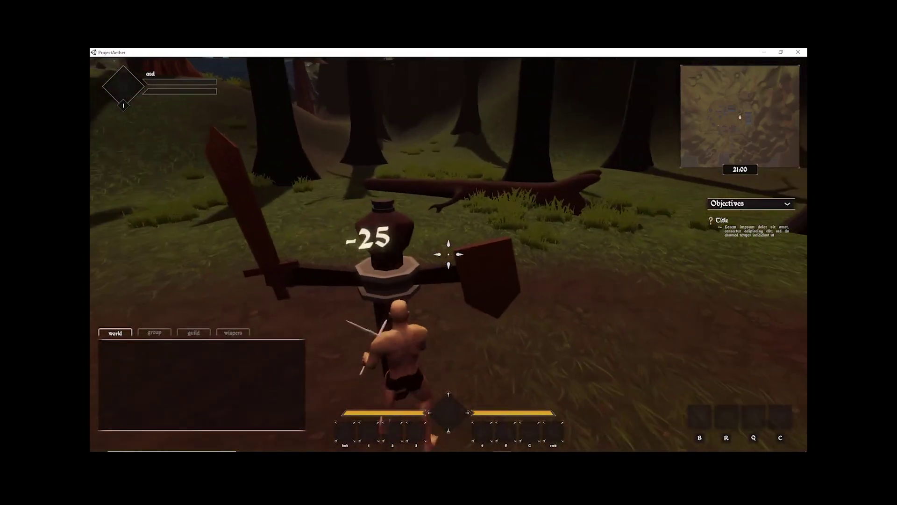
pyautogui.press('w')
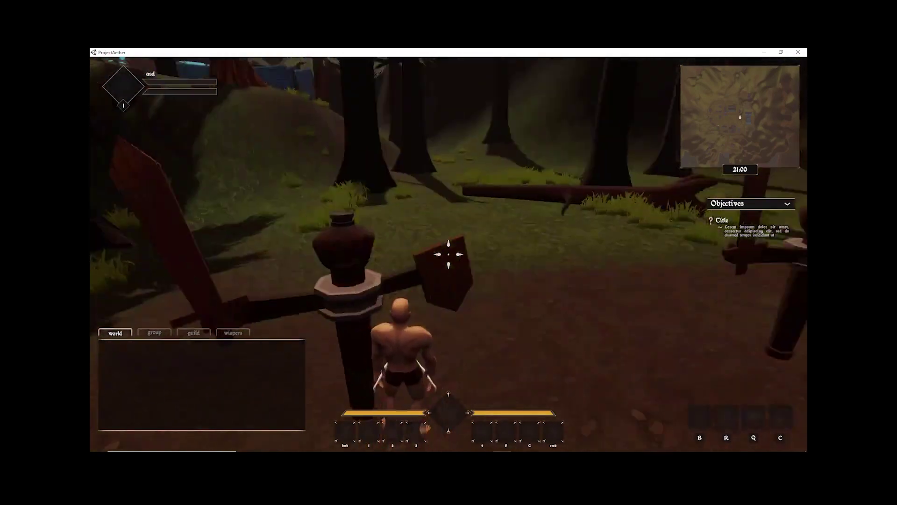
pyautogui.press('w')
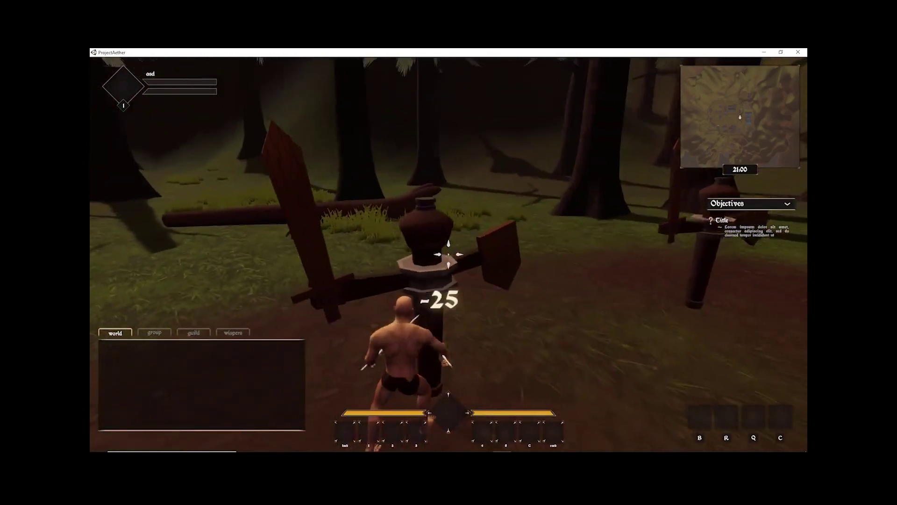
pyautogui.click(449, 254)
pyautogui.press('w')
pyautogui.click(448, 254)
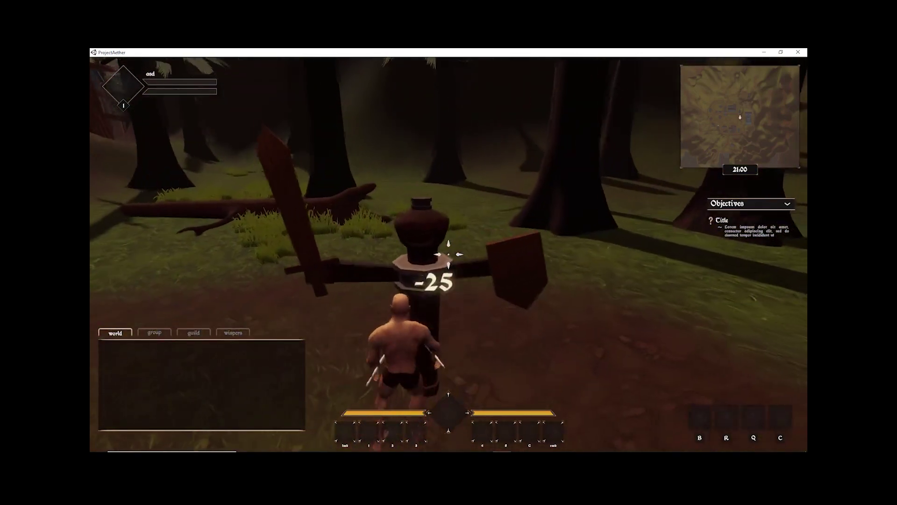
pyautogui.click(448, 254)
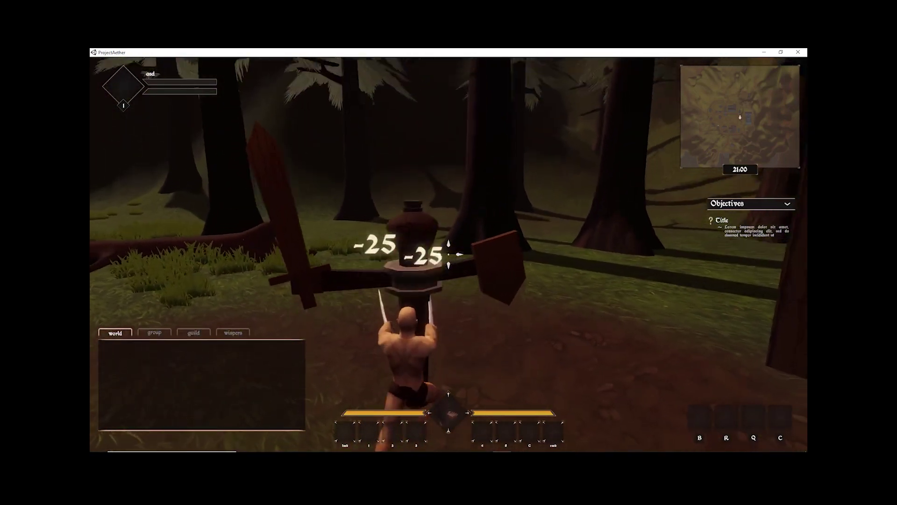
# Step up to the dummy for one more attack combo and pause the game
pyautogui.press('w')
pyautogui.press('w')
pyautogui.click(449, 254)
pyautogui.click(448, 254)
pyautogui.click(449, 254)
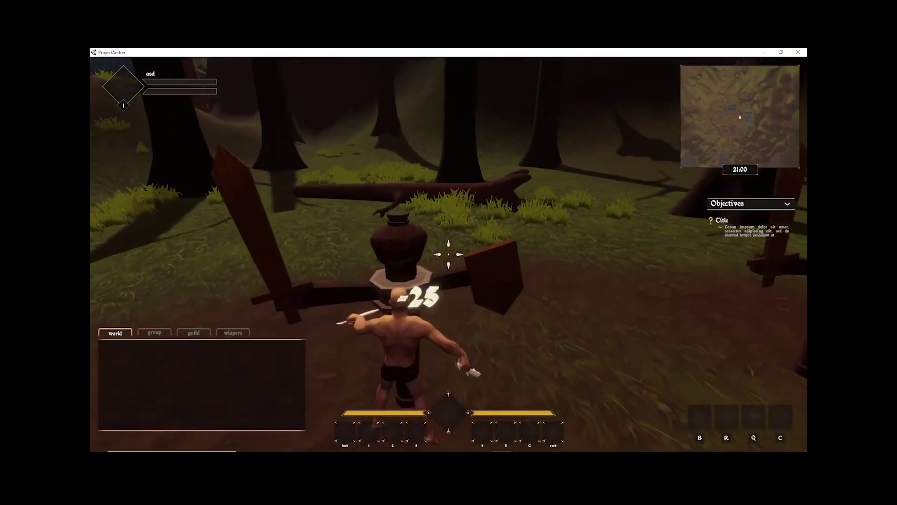
pyautogui.press('Escape')
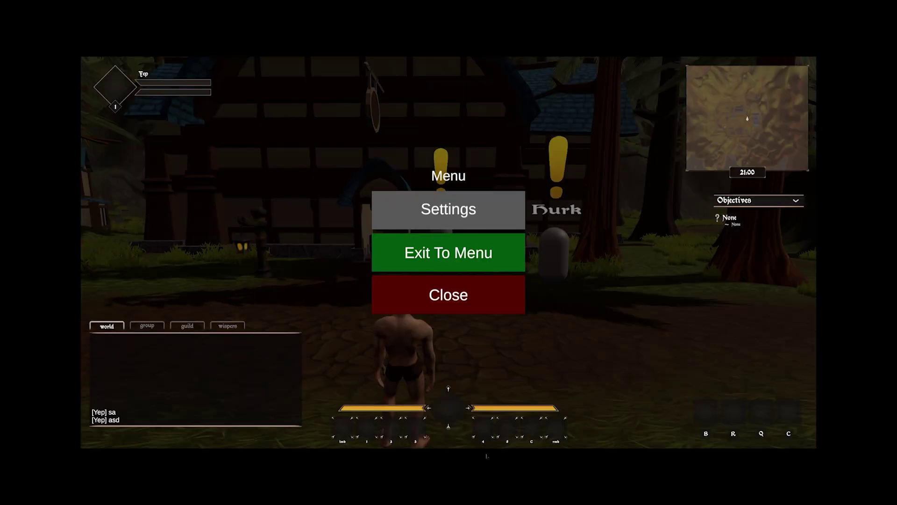
# Resume the game and walk to Hurk in front of the tavern to view his "Quick look around" quest
pyautogui.press('Escape')
pyautogui.press('w')
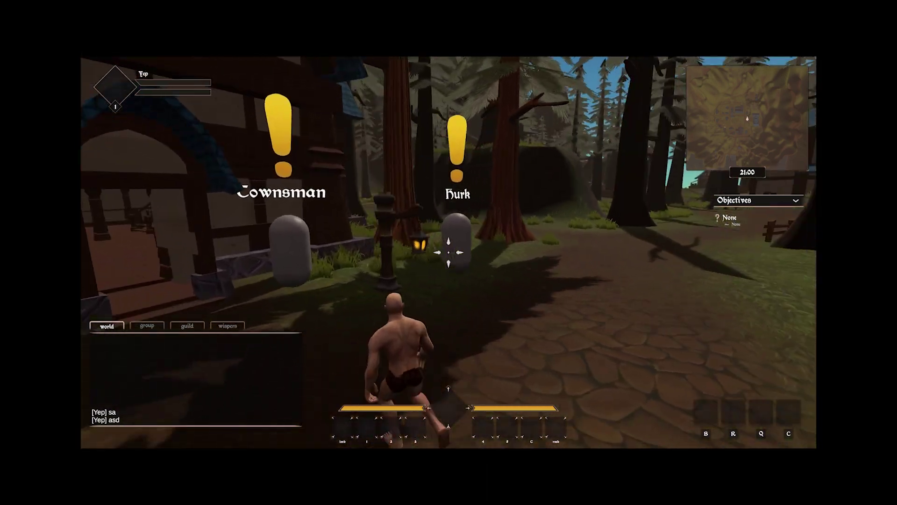
pyautogui.press('a')
pyautogui.press('d')
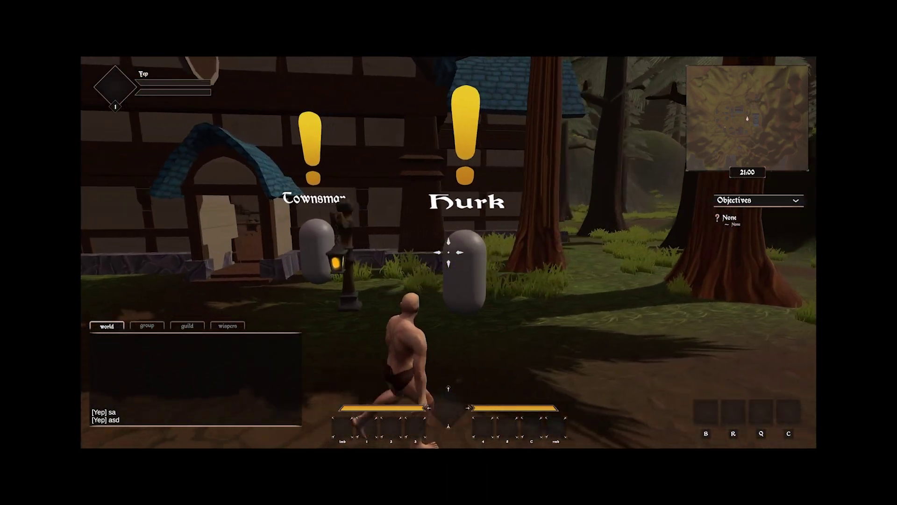
pyautogui.press('w')
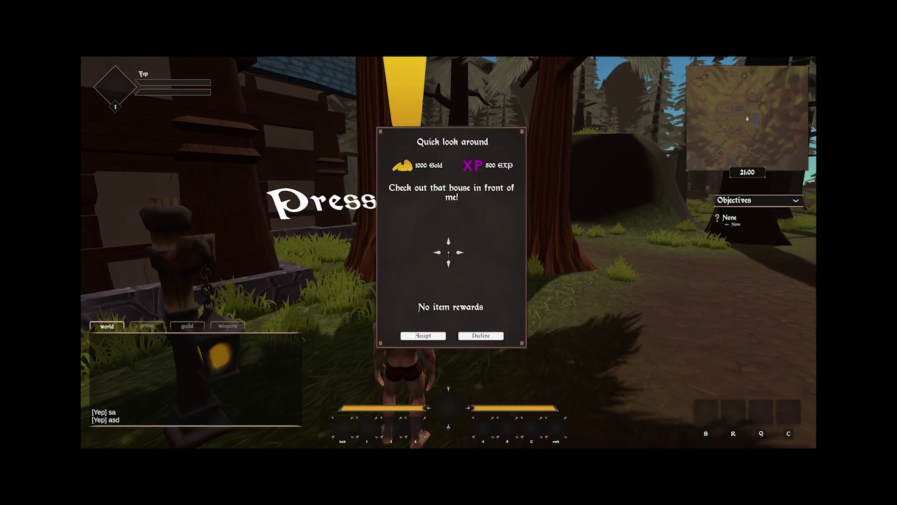
# Back away from Hurk and walk up to the Townsman beside the tavern entrance
pyautogui.press('s')
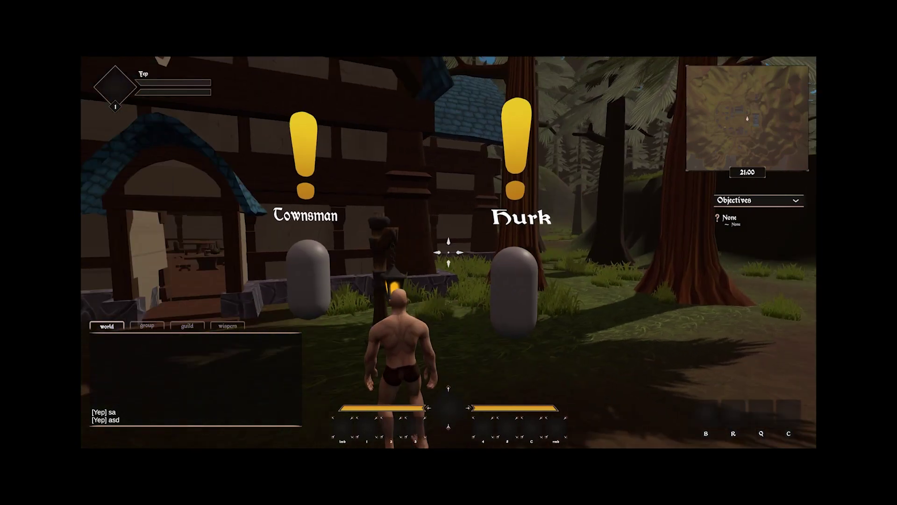
pyautogui.press('a')
pyautogui.press('w')
pyautogui.press('w')
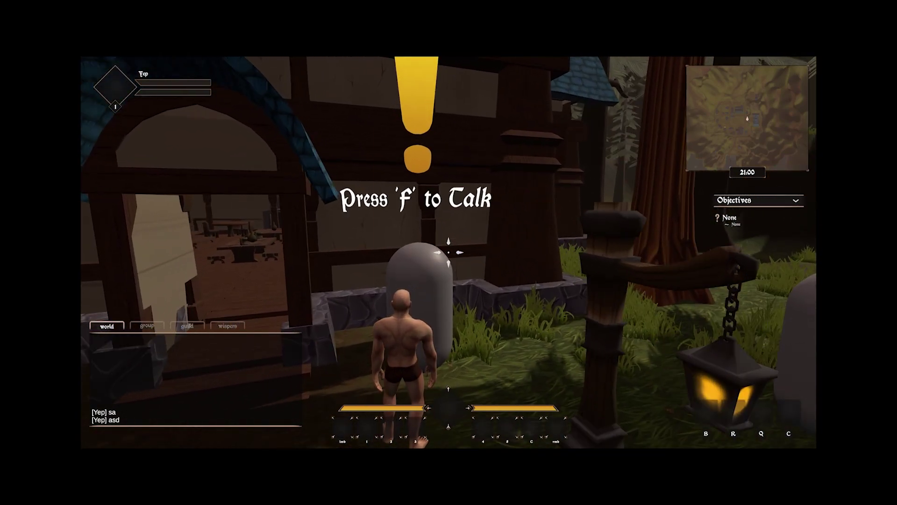
# Return to Hurk, accept his "Quick look around" quest and step back from him
pyautogui.press('s')
pyautogui.press('w')
pyautogui.press('f')
pyautogui.press('s')
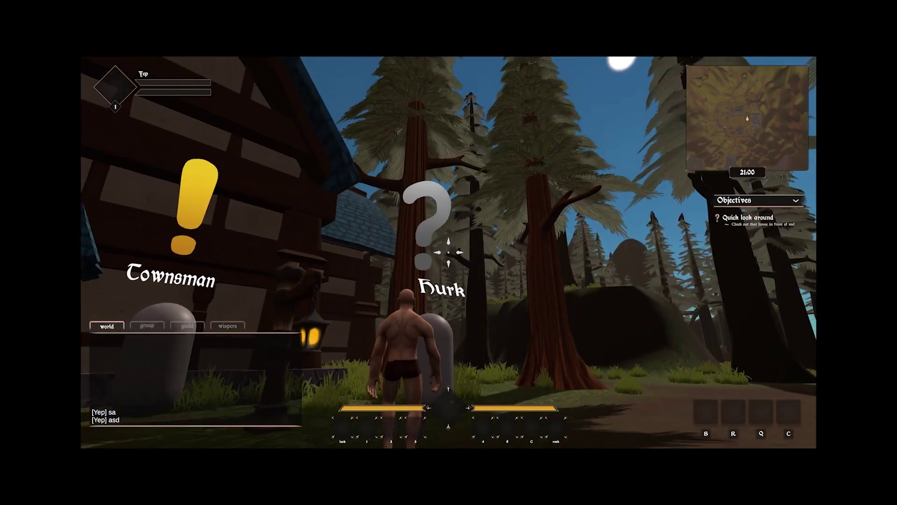
# Run to the house in front of Hurk to fulfil the quest and head back to the quest givers
pyautogui.press('d')
pyautogui.press('w')
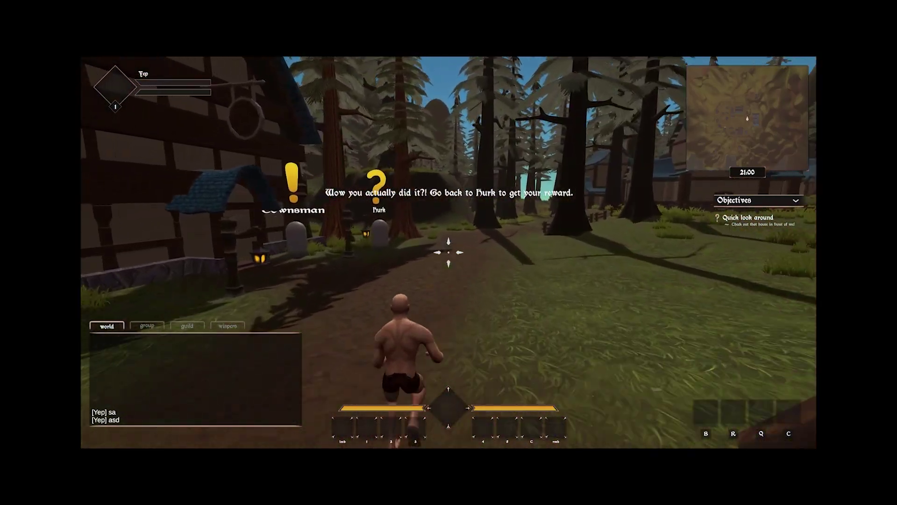
pyautogui.press('w')
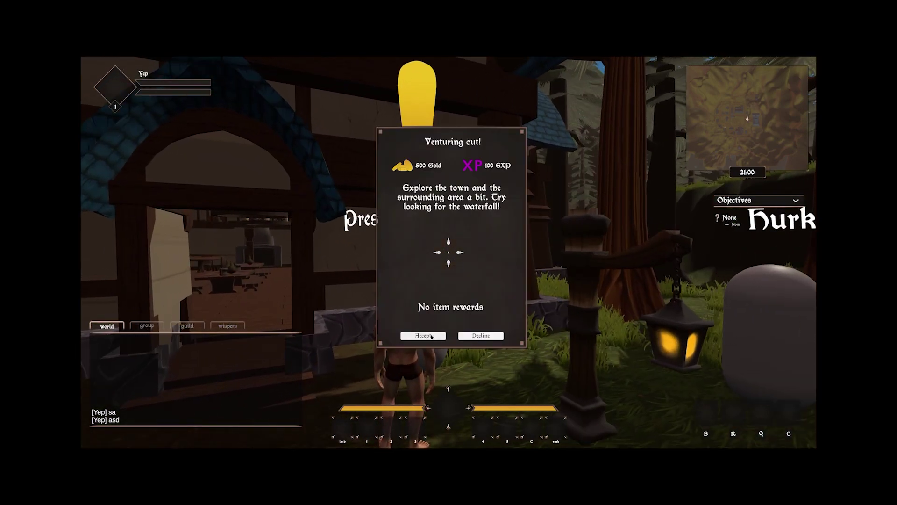
# Accept the Townsman's "Venturing out!" quest and run and jump along the road through the town
pyautogui.press('w')
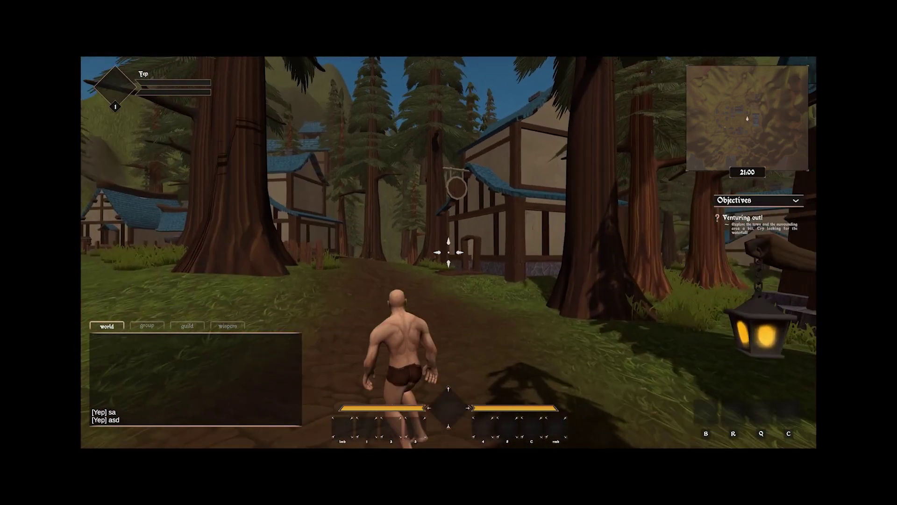
pyautogui.press('w')
pyautogui.press('space')
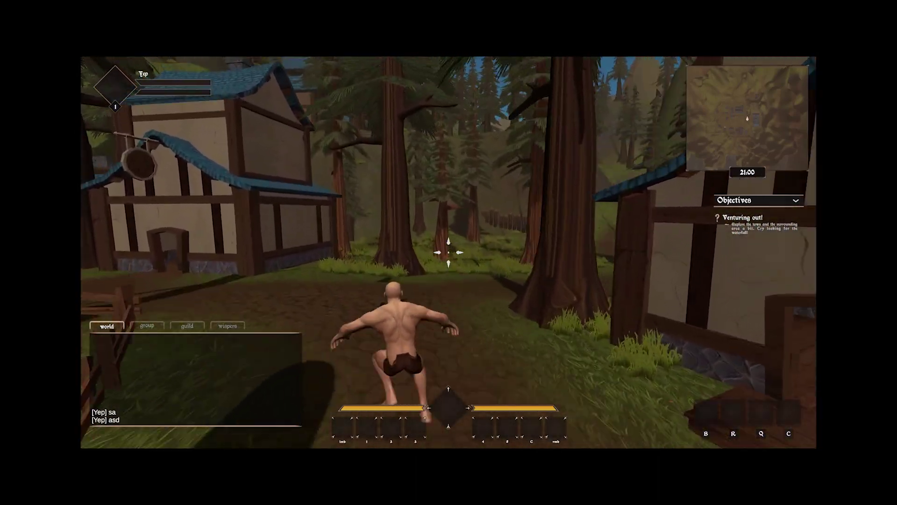
# Explore the forest path by the wooden palisade and walk back to the Townsman at the tavern
pyautogui.press('w')
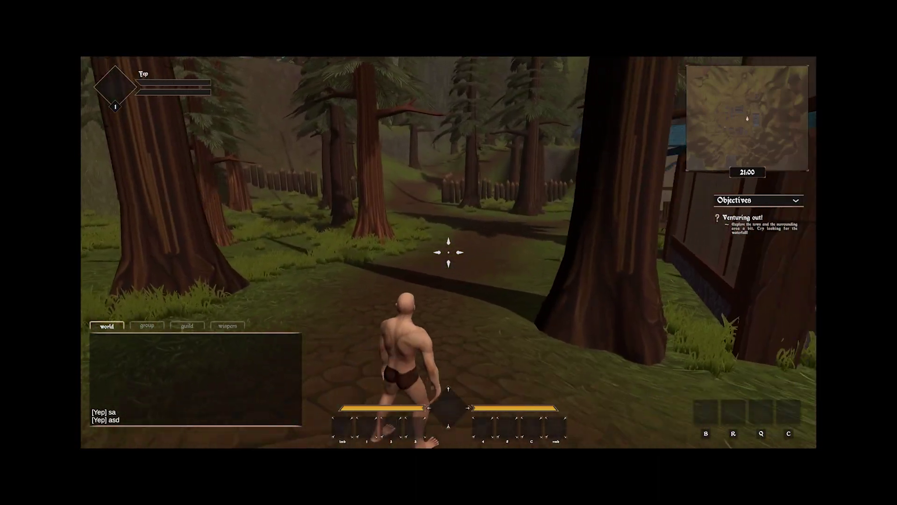
pyautogui.press('w')
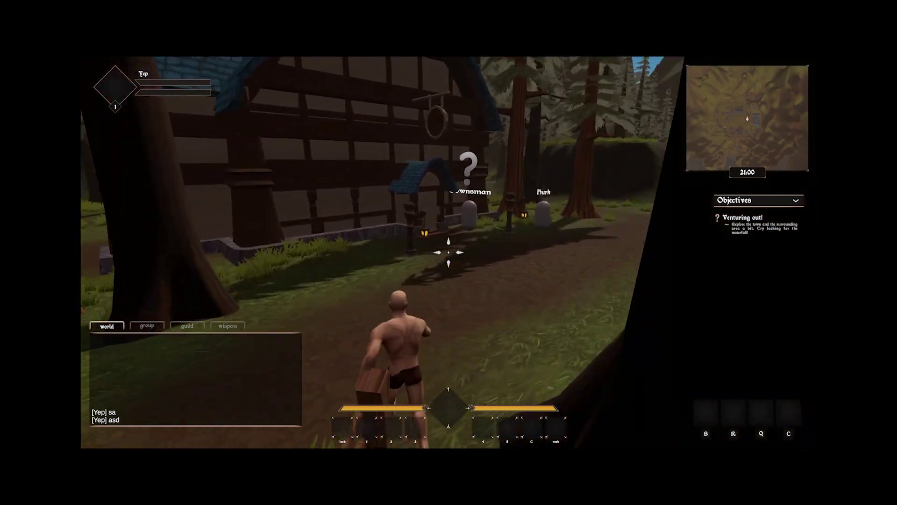
pyautogui.press('w')
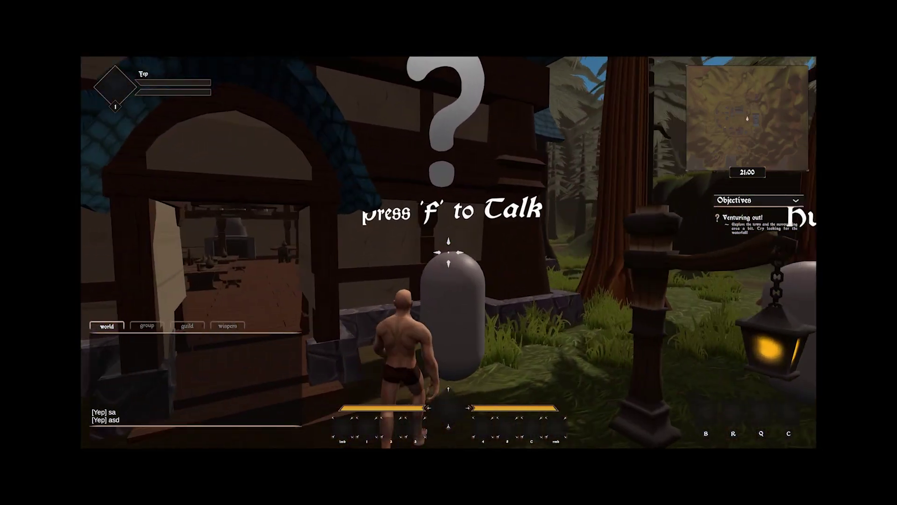
# Talk to the Townsman about the waterfall, close his dialogue and move over towards Hurk
pyautogui.press('f')
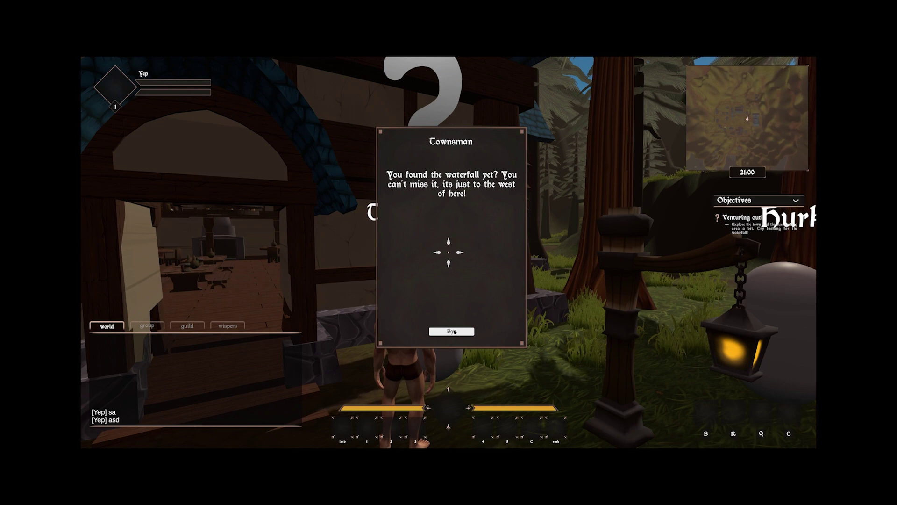
pyautogui.click(452, 331)
pyautogui.press('s')
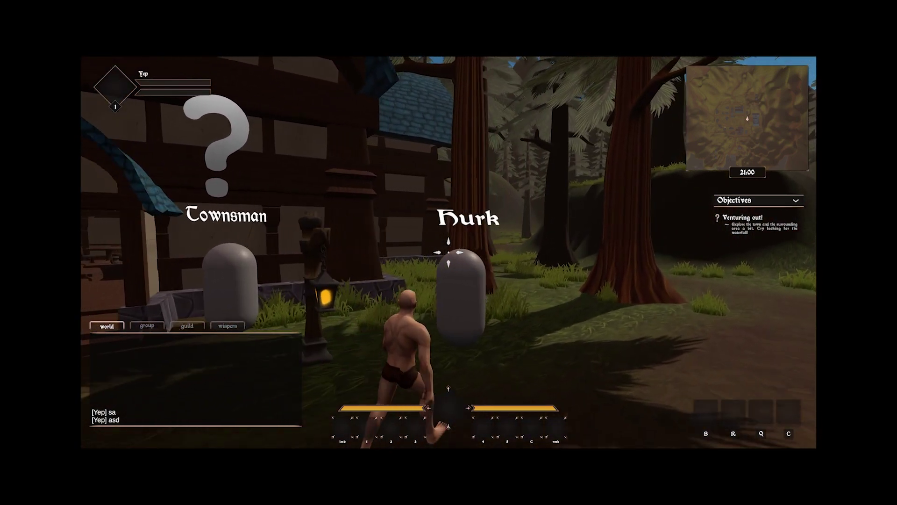
pyautogui.press('Escape')
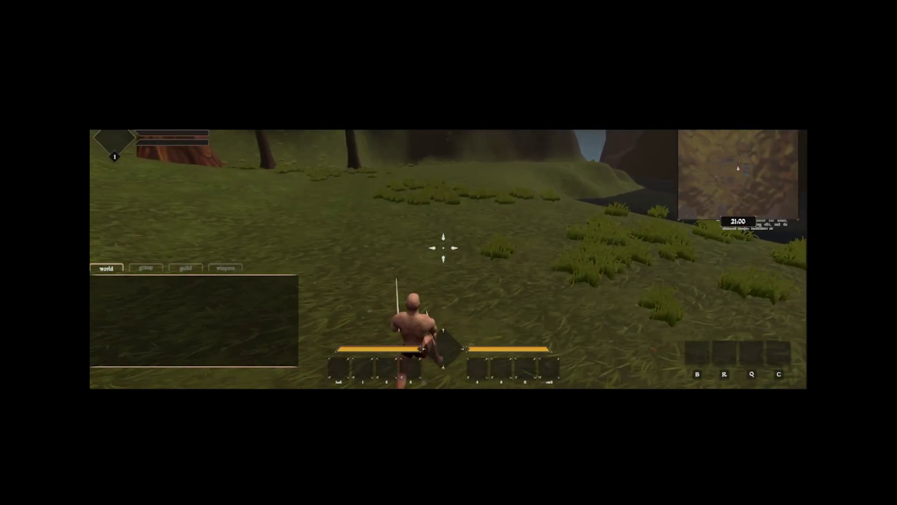
# Swing the dual blades on the grass by the water and run through the forest to the dirt clearing
pyautogui.click(443, 248)
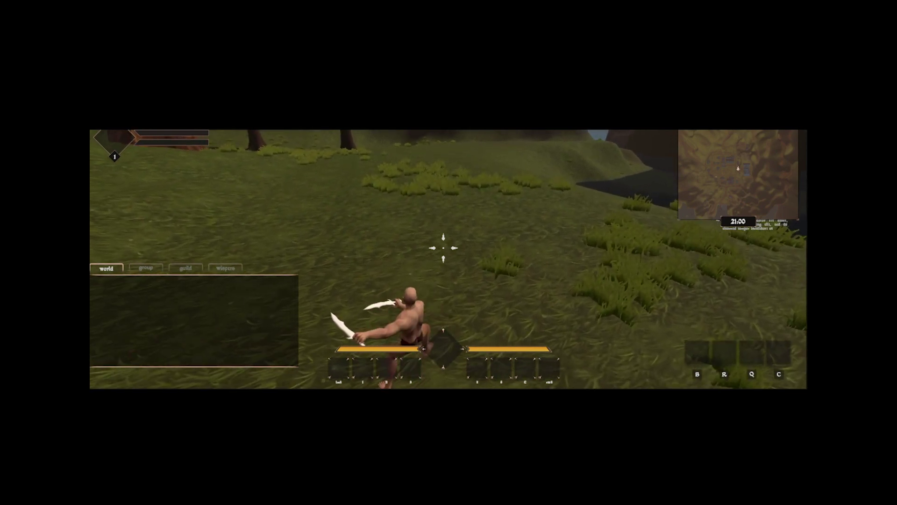
pyautogui.click(443, 247)
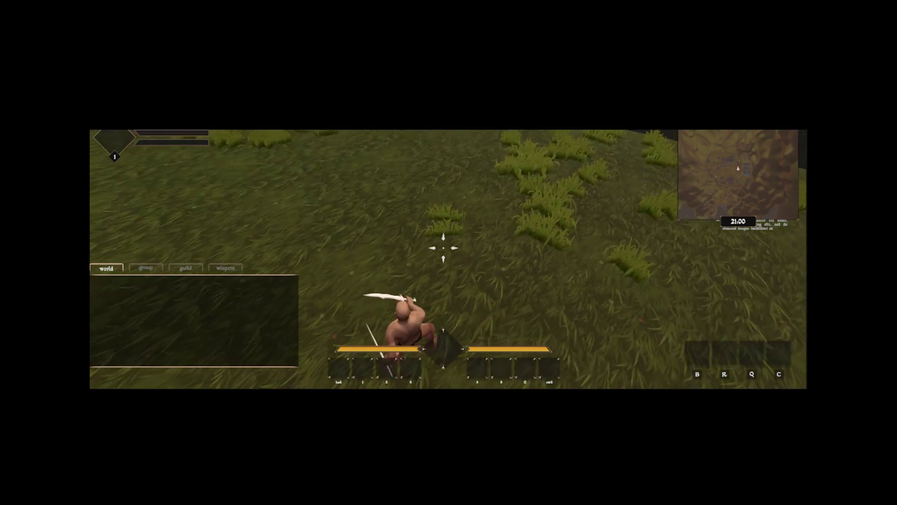
pyautogui.press('w')
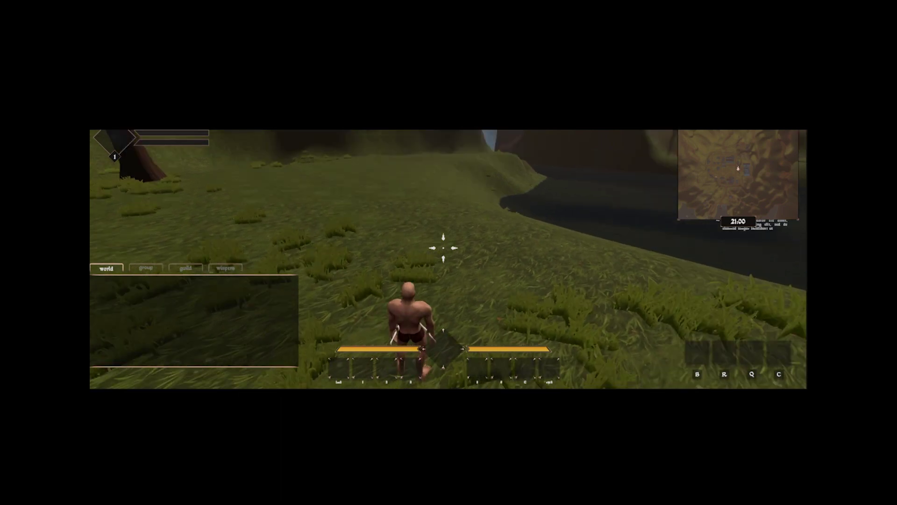
pyautogui.press('w')
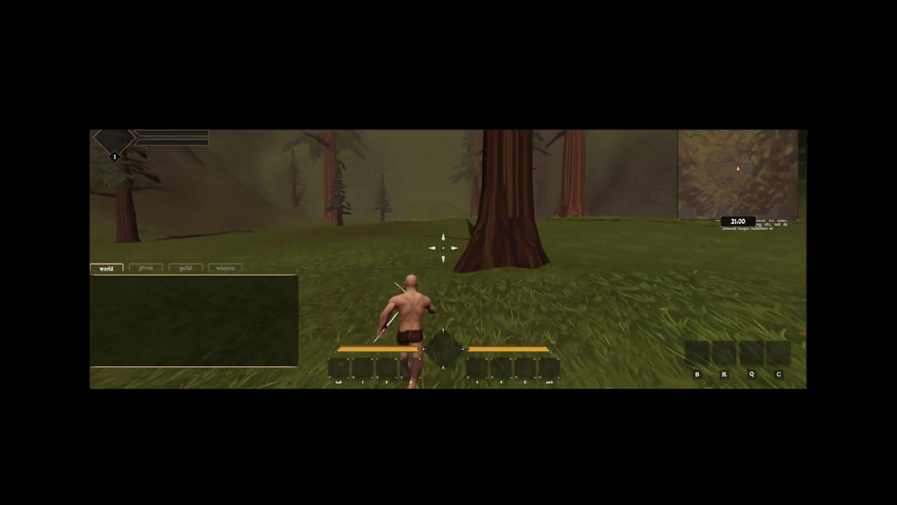
pyautogui.press('w')
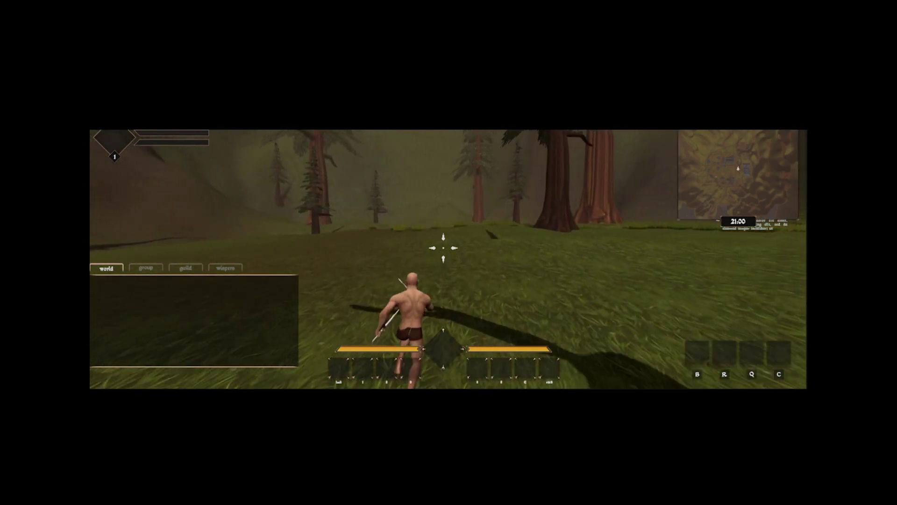
pyautogui.press('w')
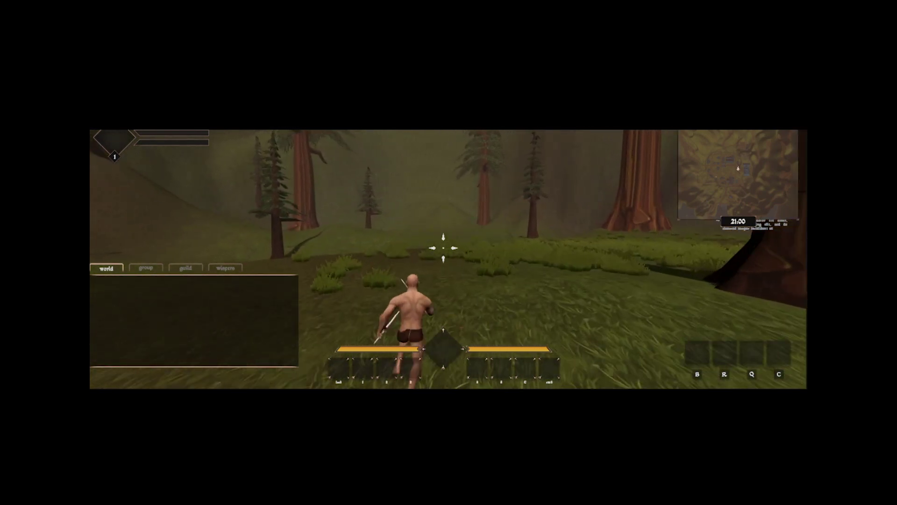
pyautogui.press('w')
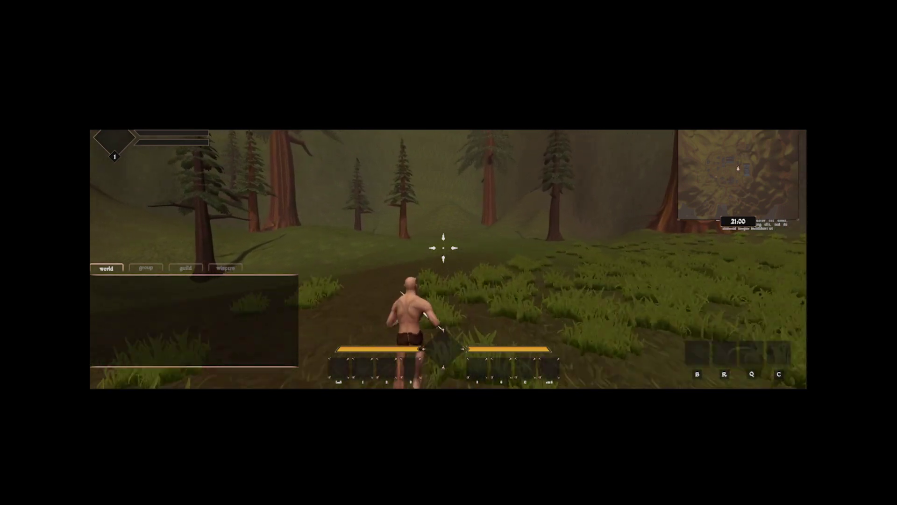
pyautogui.press('w')
pyautogui.press('w')
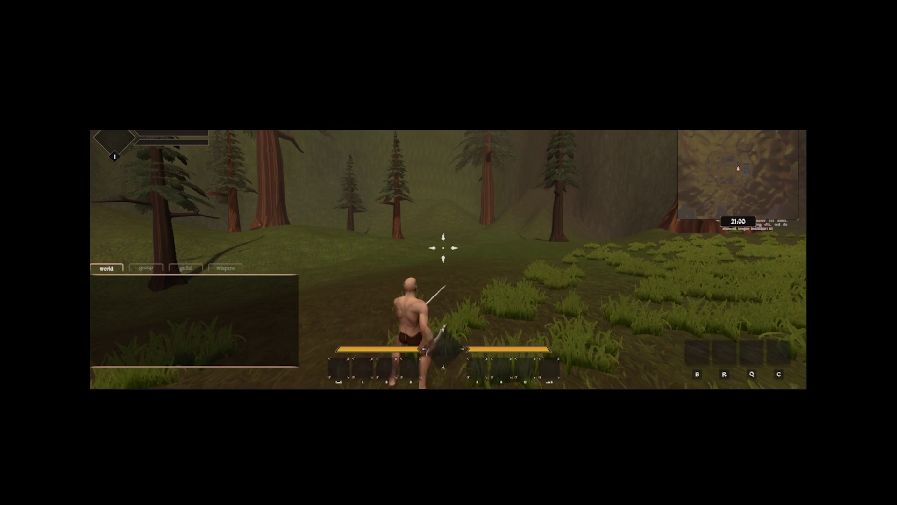
pyautogui.press('w')
# Perform repeated dual-blade attacks while advancing across the dirt clearing between the trees
pyautogui.click(444, 247)
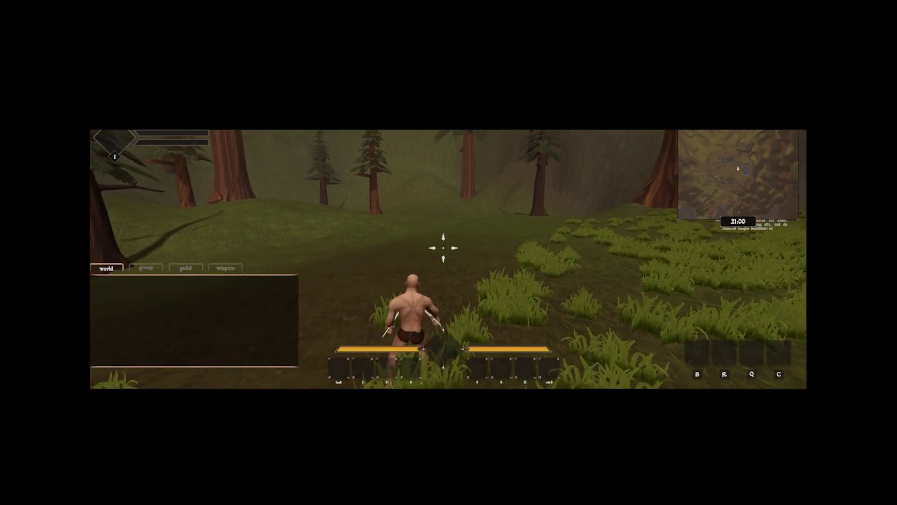
pyautogui.click(444, 248)
pyautogui.press('w')
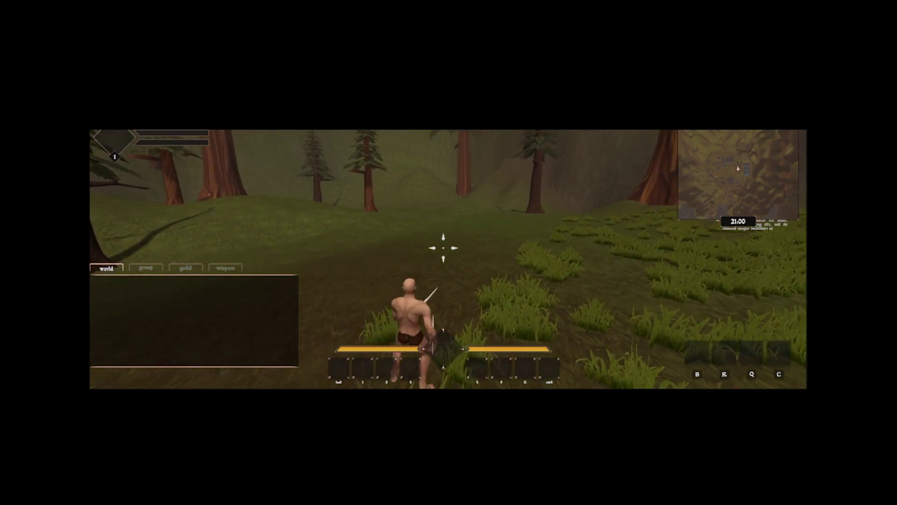
pyautogui.press('w')
pyautogui.click(443, 247)
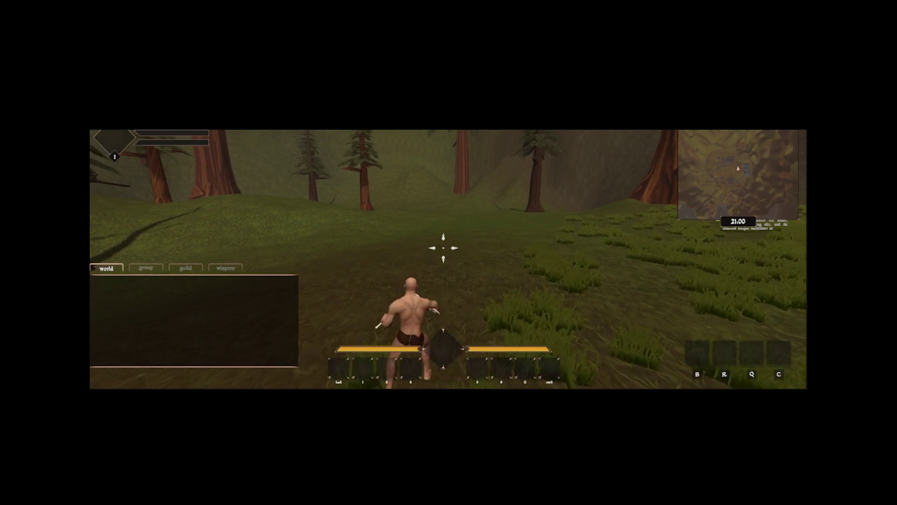
pyautogui.click(443, 247)
pyautogui.click(444, 248)
pyautogui.click(444, 248)
pyautogui.click(443, 248)
# Turn towards the rocky valley with the waterfall and perform further dual-blade attack combos
pyautogui.press('a')
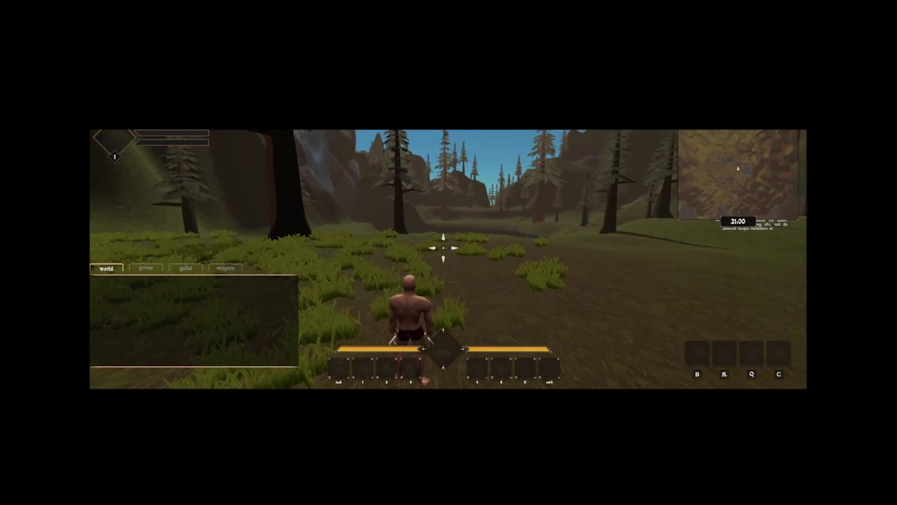
pyautogui.click(443, 247)
pyautogui.click(444, 248)
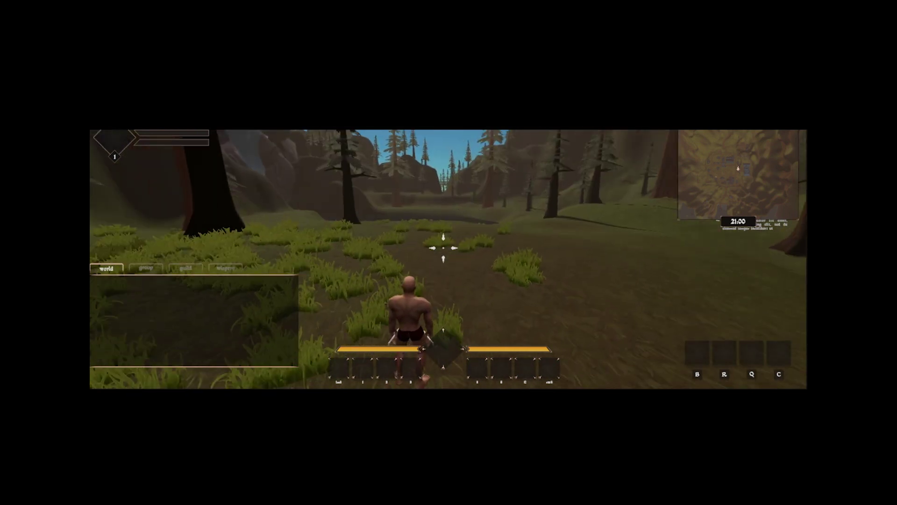
pyautogui.click(444, 247)
pyautogui.click(443, 248)
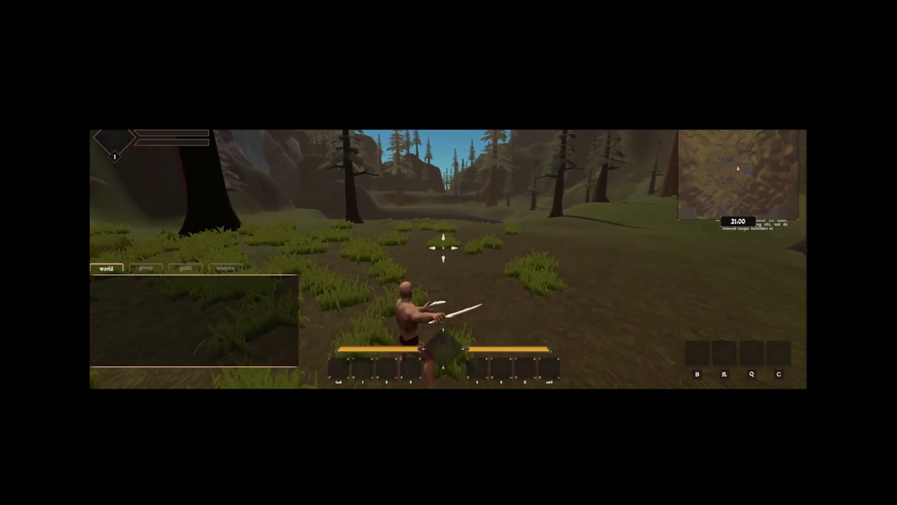
pyautogui.click(443, 248)
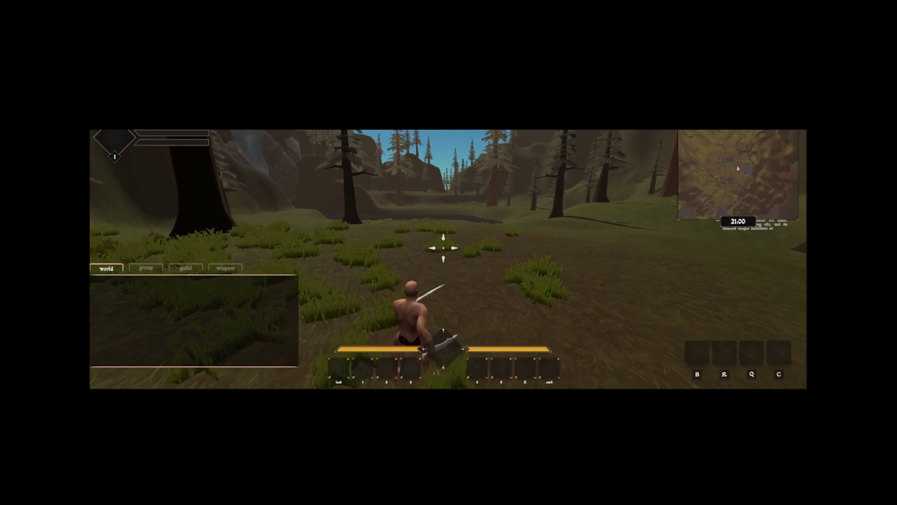
pyautogui.click(443, 248)
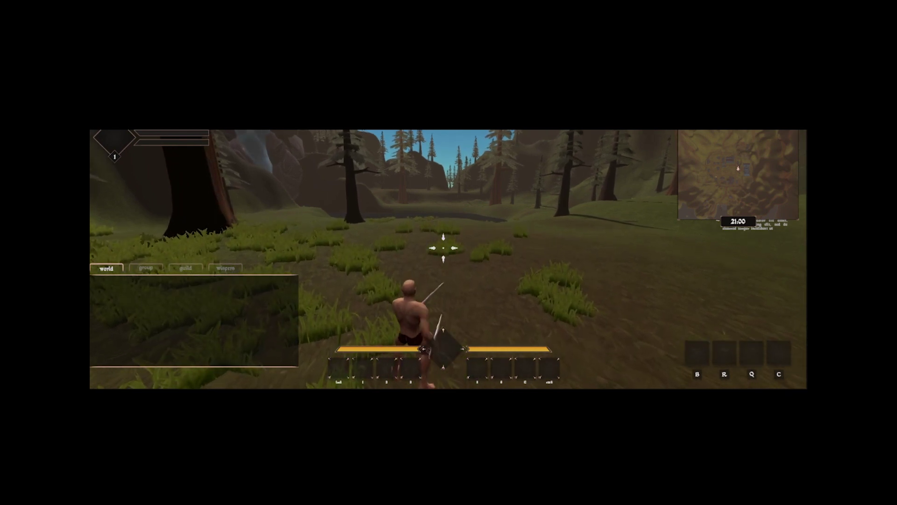
pyautogui.click(444, 247)
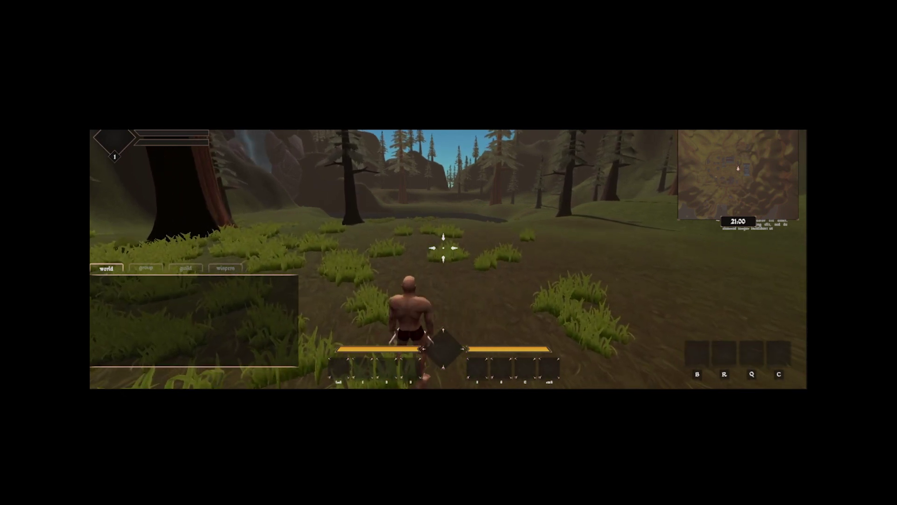
pyautogui.click(443, 247)
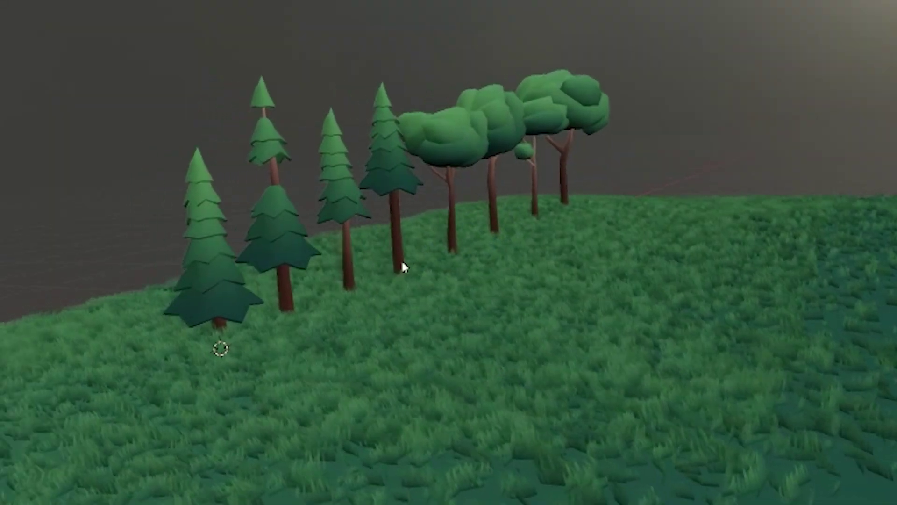
# In the 3D scene, examine the row of stylised pine and leafy trees on the grass hill from several angles
pyautogui.keyDown('shift'); pyautogui.moveTo(402, 262); pyautogui.dragTo(656, 238, button='middle'); pyautogui.keyUp('shift')
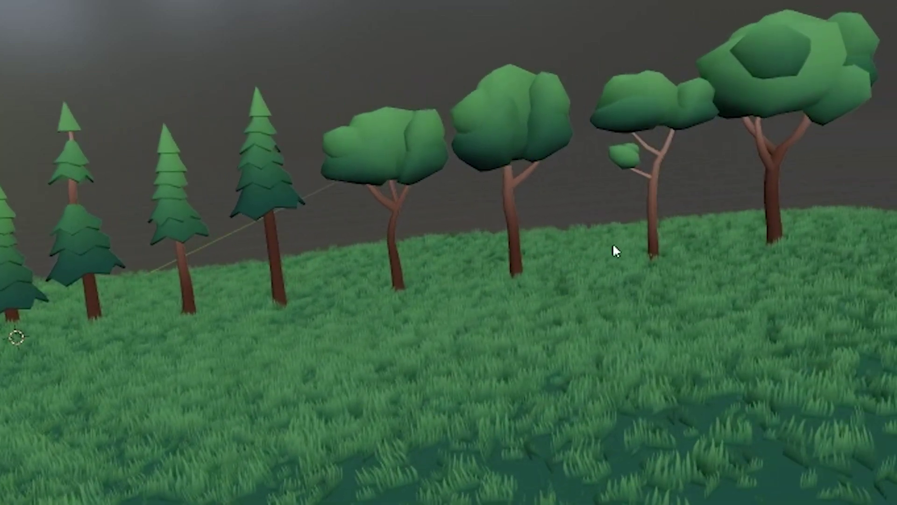
pyautogui.moveTo(613, 246); pyautogui.dragTo(812, 225, button='middle')
pyautogui.scroll(1, 491, 236)
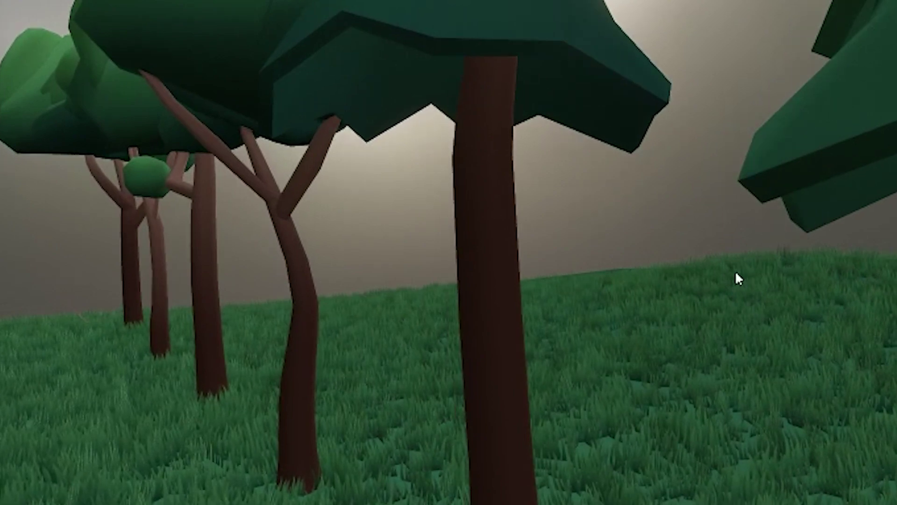
pyautogui.keyDown('shift'); pyautogui.moveTo(730, 283); pyautogui.dragTo(625, 174, button='middle'); pyautogui.keyUp('shift')
pyautogui.scroll(-2, 731, 153)
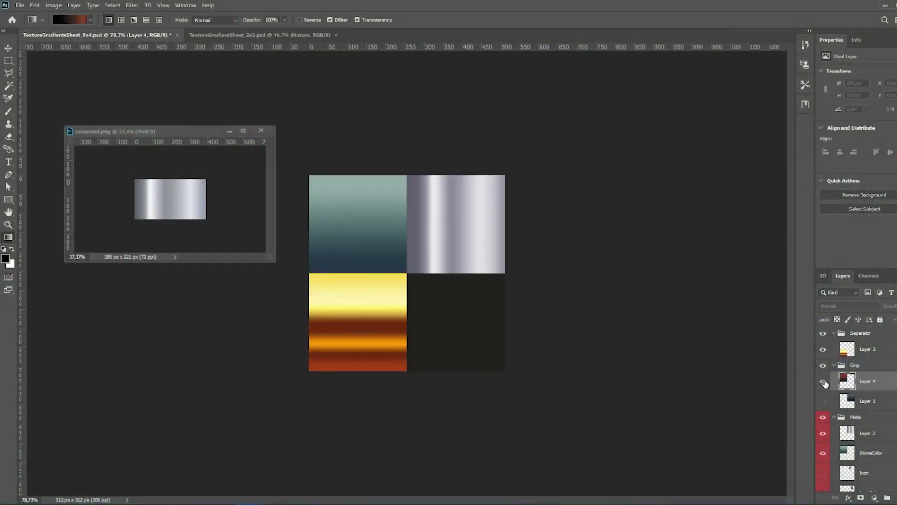
# In Photoshop, shift the hue of the Grip group's red gradient on Layer 4 by +11 with Hue/Saturation
pyautogui.hotkey('ctrl', 'u')
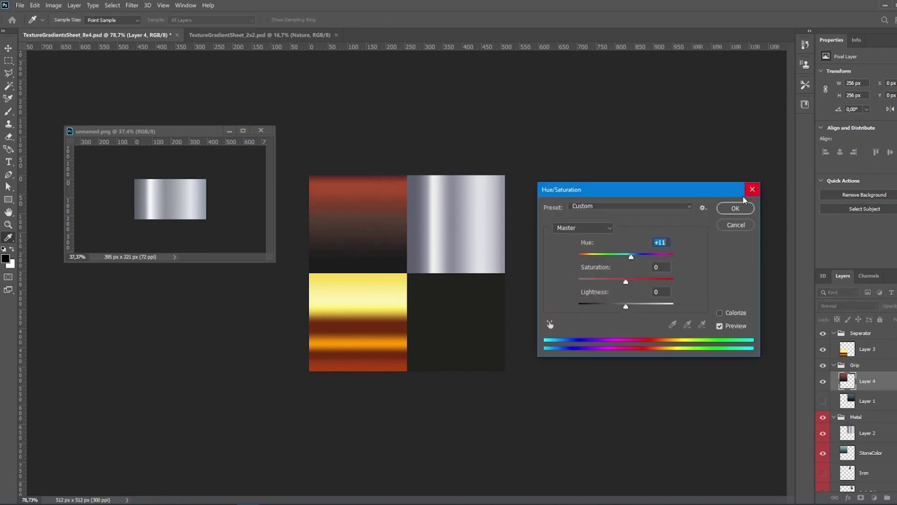
pyautogui.click(736, 207)
pyautogui.keyDown('alt'); pyautogui.scroll(7, 448, 237); pyautogui.keyUp('alt')
pyautogui.keyDown('alt'); pyautogui.scroll(-1, 448, 237); pyautogui.keyUp('alt')
# Tint the Metal group's silver gradient on Layer 2 to a greenish grey with Hue/Saturation
pyautogui.click(860, 433)
pyautogui.hotkey('ctrl', 'u')
pyautogui.moveTo(626, 257); pyautogui.dragTo(615, 281)
pyautogui.click(736, 208)
# Reduce the saturation of the Separator group's gold gradient on Layer 3 to about -7 with Hue/Saturation
pyautogui.click(868, 349)
pyautogui.hotkey('ctrl', 'u')
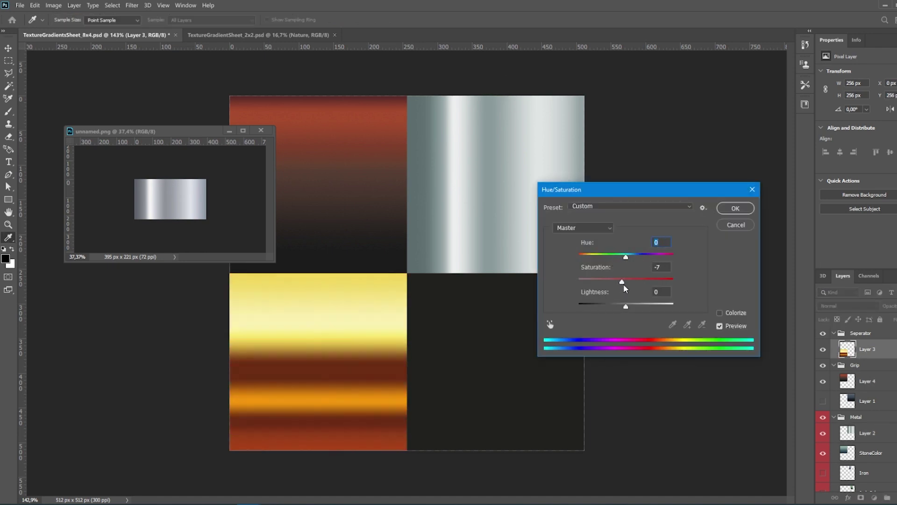
pyautogui.click(736, 208)
pyautogui.press('g')
pyautogui.keyDown('alt'); pyautogui.scroll(-3, 500, 304); pyautogui.keyUp('alt')
# Move the unnamed.png reference window away from the texture sheet and undo the last edit
pyautogui.moveTo(209, 132); pyautogui.dragTo(184, 134)
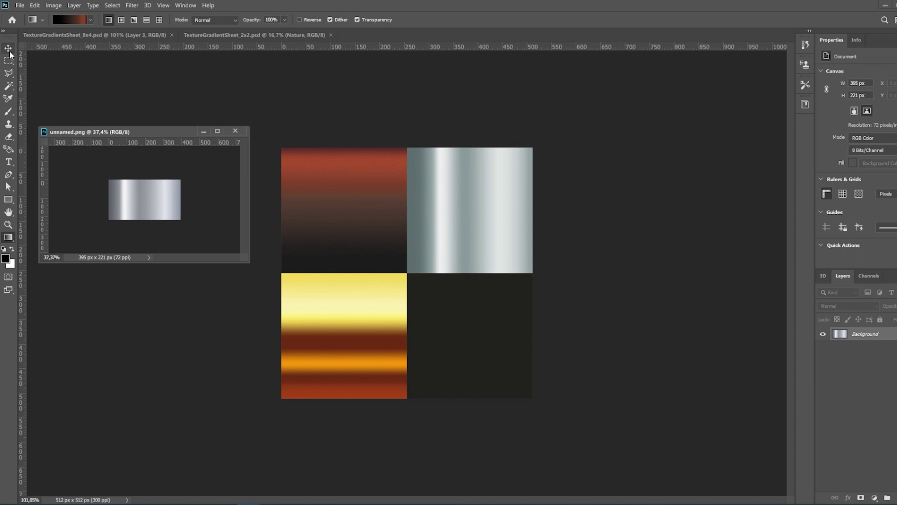
pyautogui.moveTo(685, 288); pyautogui.dragTo(688, 292)
pyautogui.hotkey('ctrl', 'z')
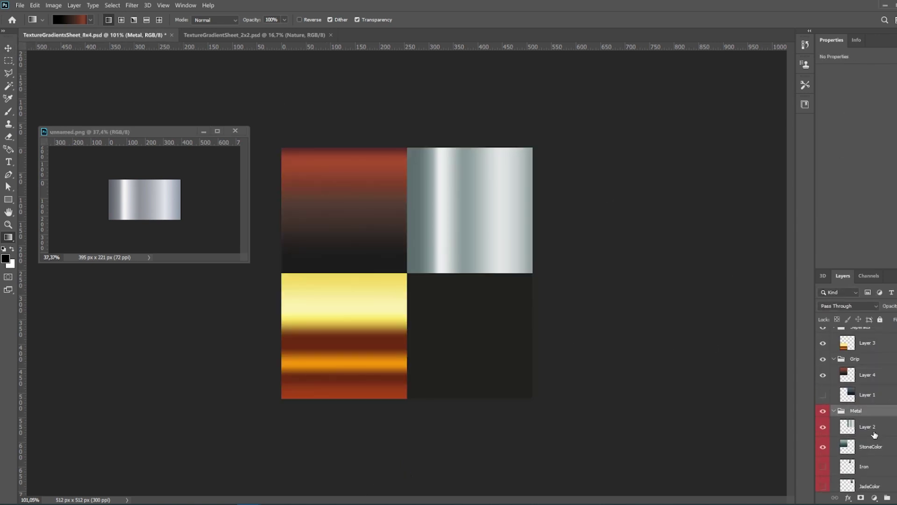
# Recolour the Grip gradient on Layer 4 to green with Hue/Saturation, trying hue +55, saturation +6 and lightness -36
pyautogui.hotkey('ctrl', 'u')
pyautogui.moveTo(626, 255); pyautogui.dragTo(652, 256)
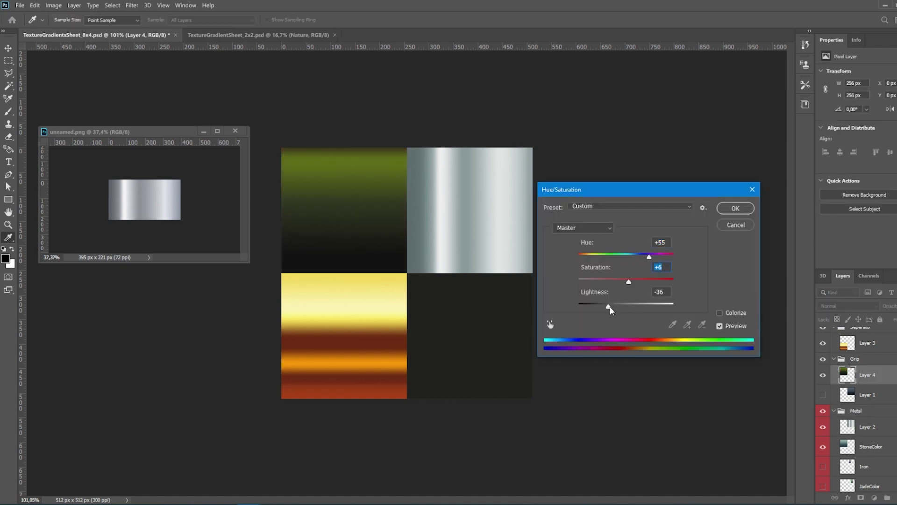
pyautogui.hotkey('shift', 'Up')
pyautogui.hotkey('shift', 'Up')
pyautogui.hotkey('shift', 'Up')
pyautogui.hotkey('shift', 'Up')
pyautogui.hotkey('shift', 'Up')
pyautogui.hotkey('shift', 'Up')
pyautogui.hotkey('shift', 'Up')
pyautogui.hotkey('shift', 'Up')
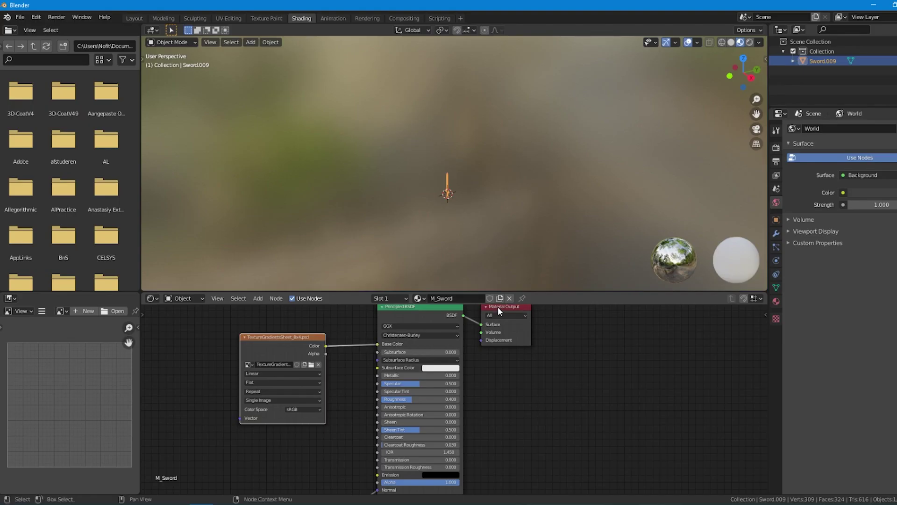
# In Blender, view the whole sword from the front in the Texture Paint workspace and unwrap its UVs with Project From View
pyautogui.click(267, 18)
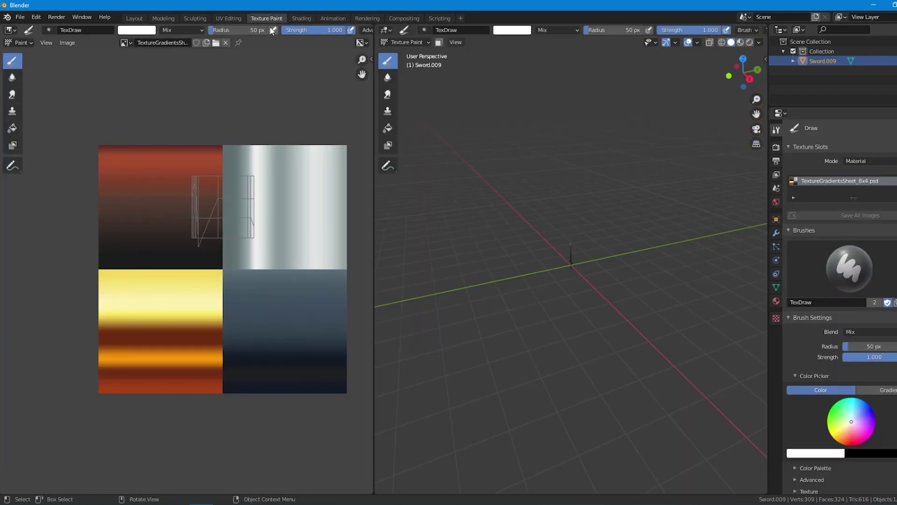
pyautogui.moveTo(642, 175); pyautogui.dragTo(618, 306, button='middle')
pyautogui.moveTo(605, 258); pyautogui.dragTo(605, 240, button='middle')
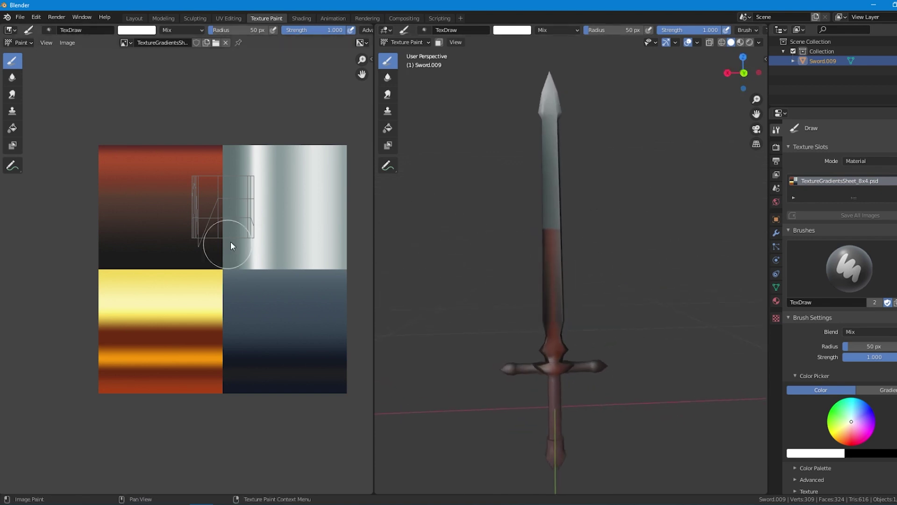
pyautogui.press('Tab')
pyautogui.rightClick(548, 301)
pyautogui.moveTo(556, 323)
pyautogui.click(620, 332)
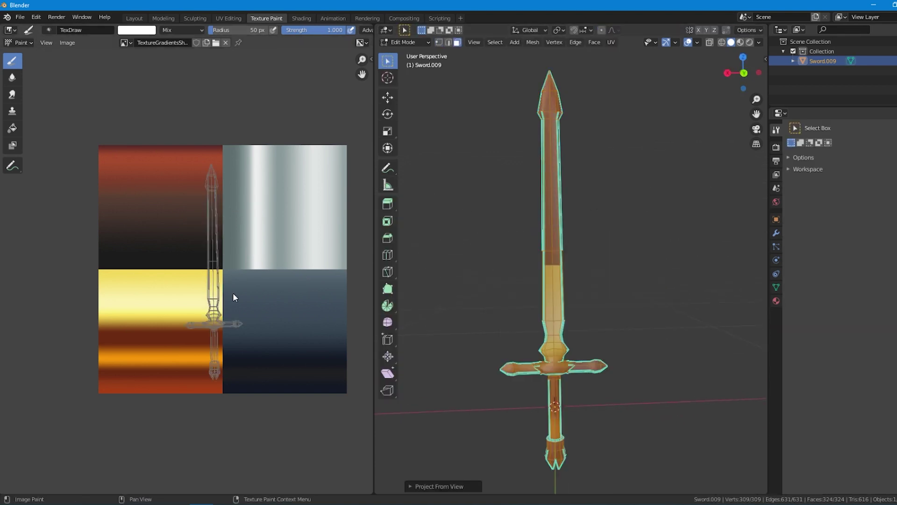
# Switch to the UV Editing workspace and show the sword close up in Material Preview shading
pyautogui.click(227, 18)
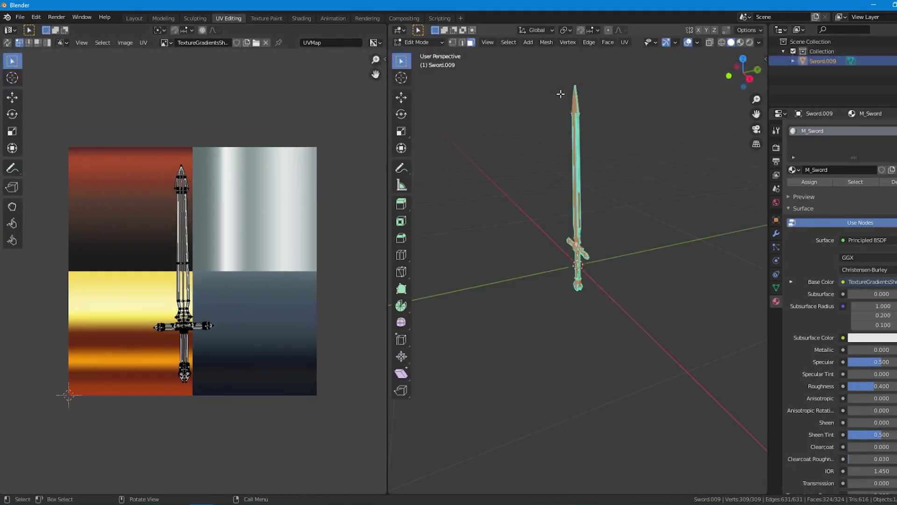
pyautogui.moveTo(617, 166)
pyautogui.keyDown('ctrl'); pyautogui.keyDown('alt'); pyautogui.mouseDown()
pyautogui.moveTo(615, 251)
pyautogui.moveTo(603, 254)
pyautogui.moveTo(617, 260)
pyautogui.mouseUp(); pyautogui.keyUp('alt'); pyautogui.keyUp('ctrl')
pyautogui.press('z')
pyautogui.click(603, 282)
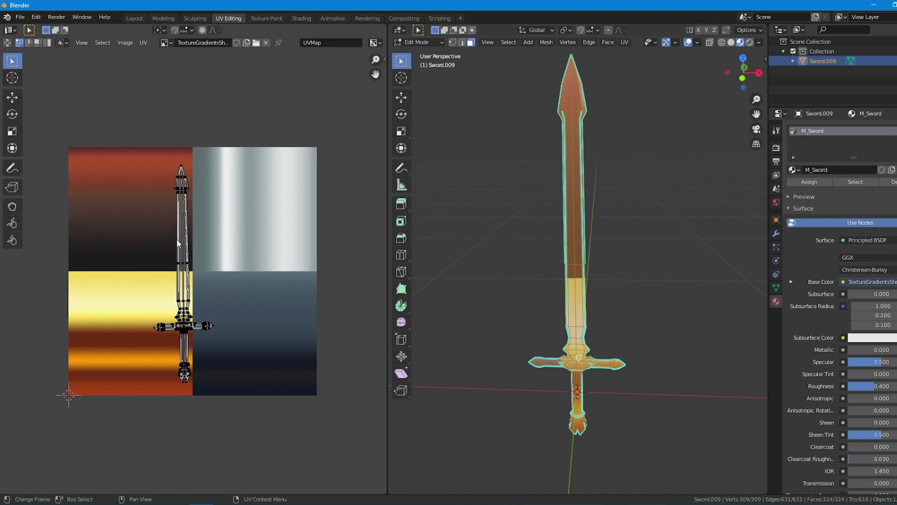
# Move the whole sword's UV layout onto the red and gold gradient squares of the texture sheet
pyautogui.press('g')
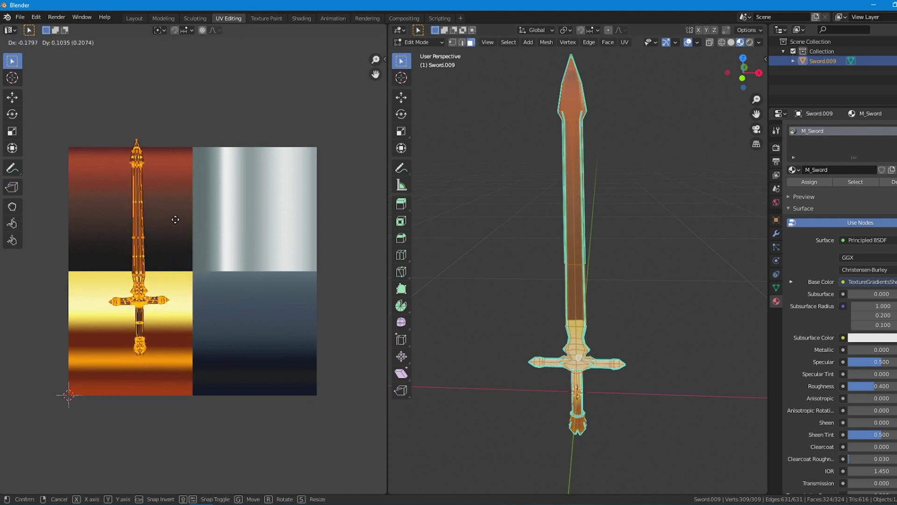
pyautogui.click(171, 247)
pyautogui.moveTo(103, 157); pyautogui.dragTo(182, 321)
pyautogui.press('a')
# Place the blade's UVs on the silver gradient square and stretch them along X by about 9.5
pyautogui.moveTo(106, 156); pyautogui.dragTo(176, 320)
pyautogui.scroll(1, 676, 336)
pyautogui.scroll(3, 676, 337)
pyautogui.moveTo(676, 337); pyautogui.dragTo(636, 296, button='middle')
pyautogui.keyDown('shift'); pyautogui.moveTo(550, 359); pyautogui.dragTo(604, 366); pyautogui.keyUp('shift')
pyautogui.moveTo(604, 367); pyautogui.dragTo(439, 363, button='middle')
pyautogui.keyDown('shift'); pyautogui.moveTo(519, 364); pyautogui.dragTo(564, 371); pyautogui.keyUp('shift')
pyautogui.moveTo(564, 371); pyautogui.dragTo(580, 360, button='middle')
pyautogui.press('g')
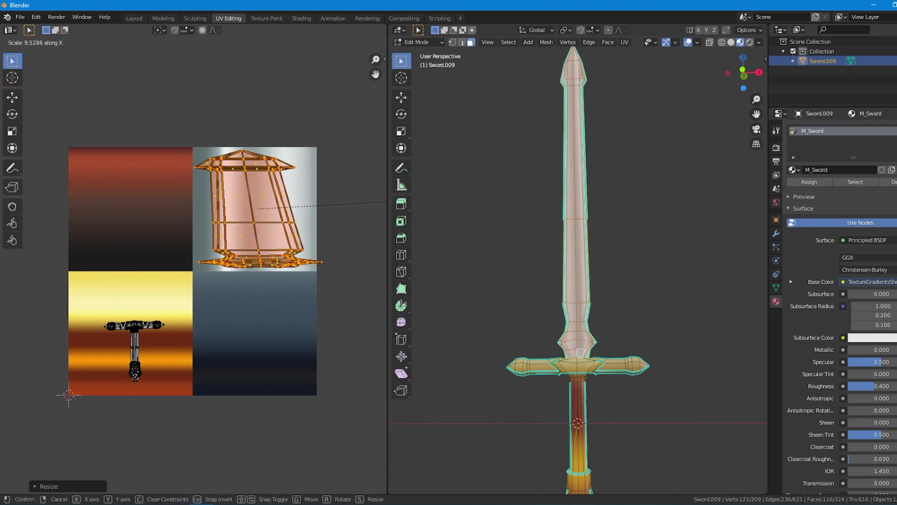
pyautogui.press('Return')
# Widen the blade's main section UVs along X by about 1.3 across the silver gradient
pyautogui.click(199, 176)
pyautogui.moveTo(307, 255); pyautogui.dragTo(308, 256)
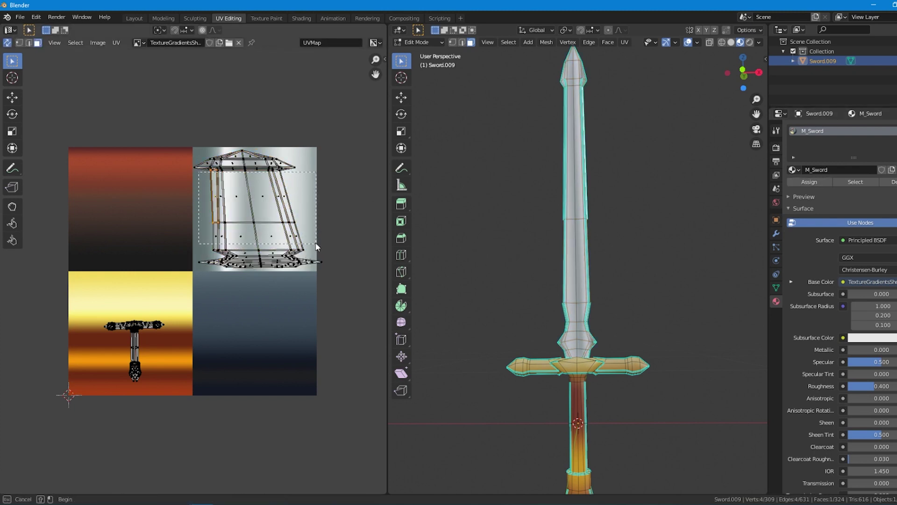
pyautogui.press('s')
pyautogui.press('x')
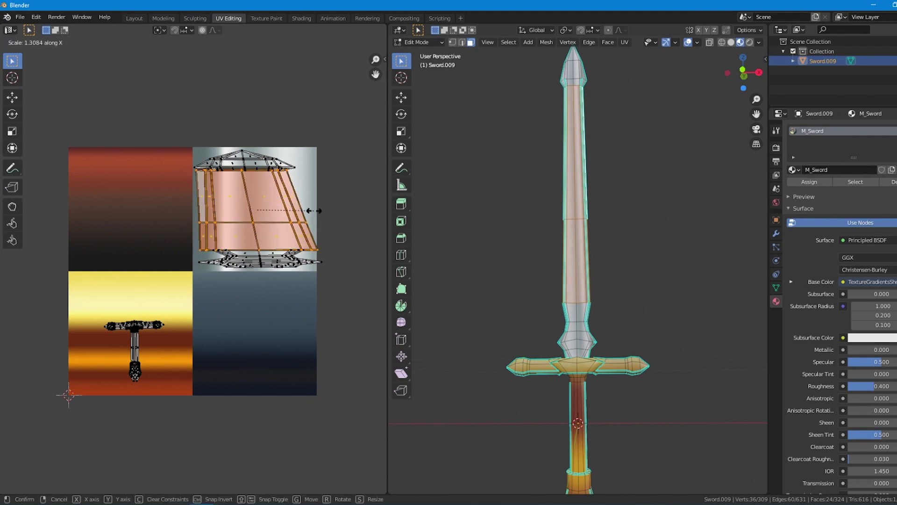
pyautogui.press('Tab')
pyautogui.press('Tab')
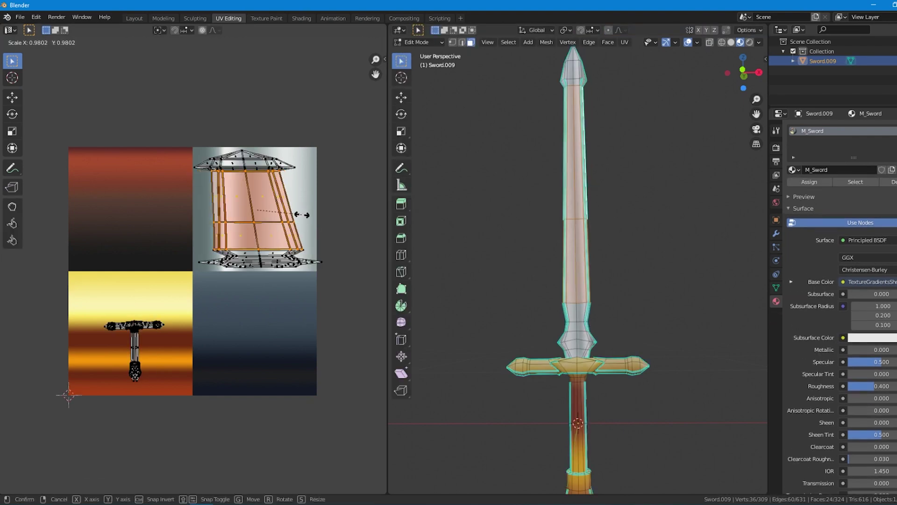
pyautogui.click(318, 211)
pyautogui.press('Tab')
pyautogui.press('Tab')
pyautogui.click(509, 218)
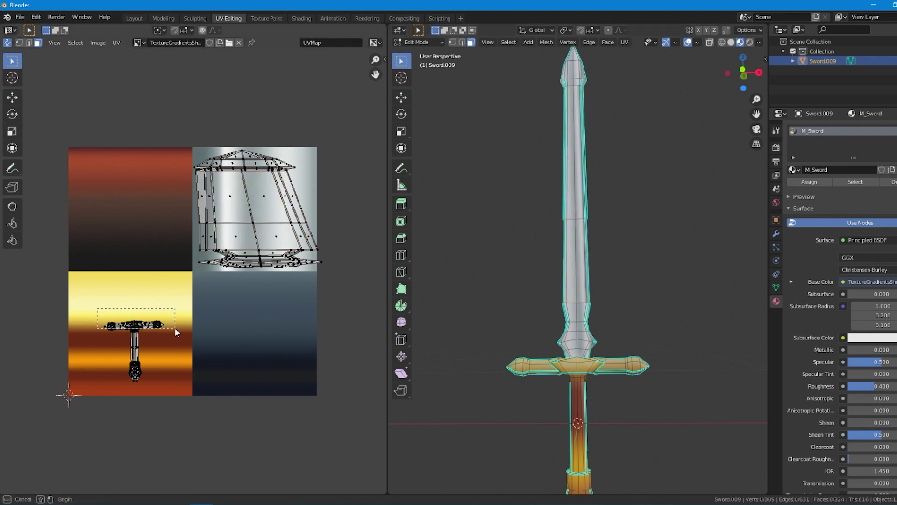
pyautogui.press('g')
pyautogui.rightClick(169, 301)
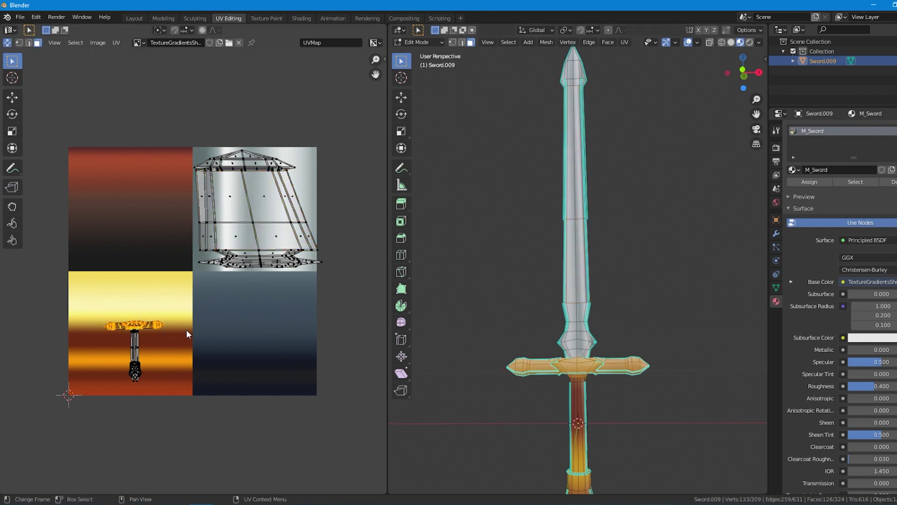
pyautogui.press('ctrl+KP_Add')
pyautogui.press('Escape')
pyautogui.click(124, 345)
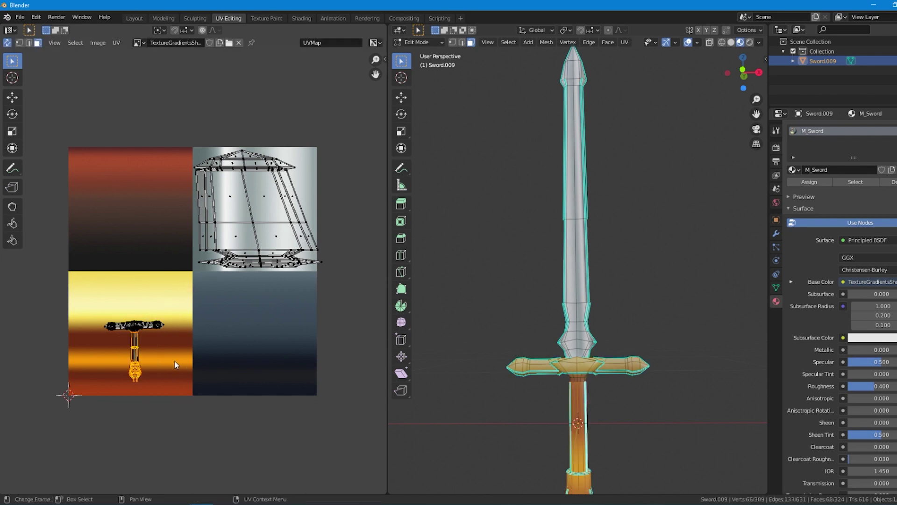
pyautogui.scroll(2, 138, 330)
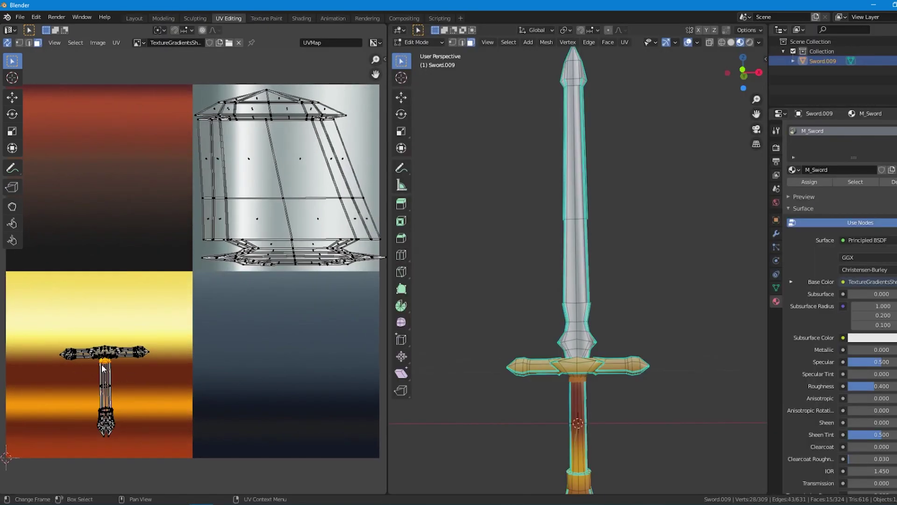
pyautogui.hotkey('ctrl', 'z')
pyautogui.hotkey('ctrl', 'z')
pyautogui.hotkey('ctrl', 'z')
# Move the crossguard's UVs up onto the pale yellow band of the gold gradient
pyautogui.hotkey('ctrl', 'space')
pyautogui.hotkey('ctrl', 'space')
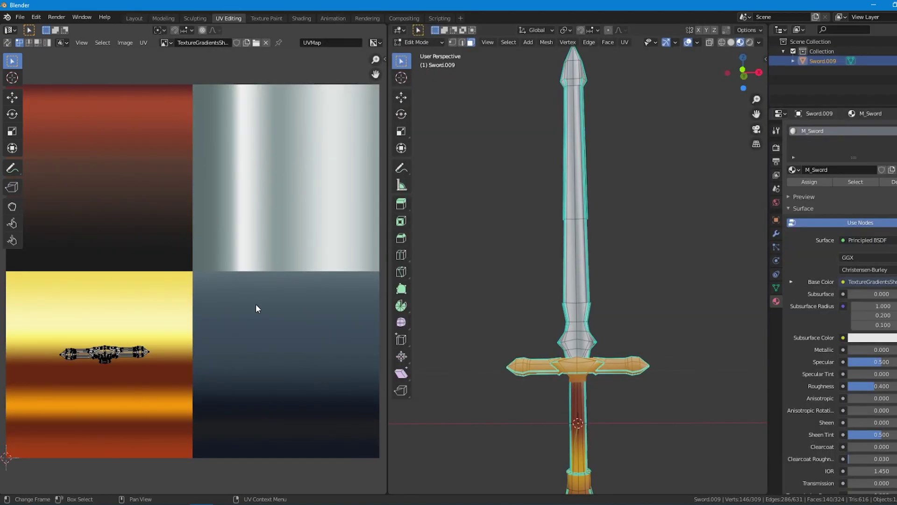
pyautogui.press('g')
pyautogui.click(174, 285)
# Move the grip and pommel UVs onto the red-to-black gradient square and stretch them along X
pyautogui.moveTo(75, 351); pyautogui.dragTo(158, 436)
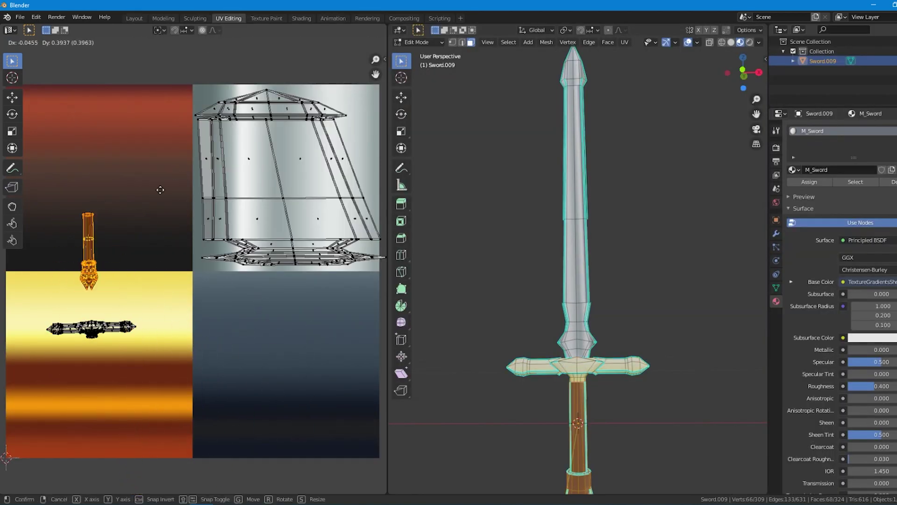
pyautogui.click(185, 109)
pyautogui.press('s')
pyautogui.press('x')
pyautogui.click(149, 164)
pyautogui.press('s')
pyautogui.press('x')
pyautogui.click(178, 167)
pyautogui.hotkey('ctrl', 'space')
pyautogui.hotkey('ctrl', 'space')
pyautogui.press('Tab')
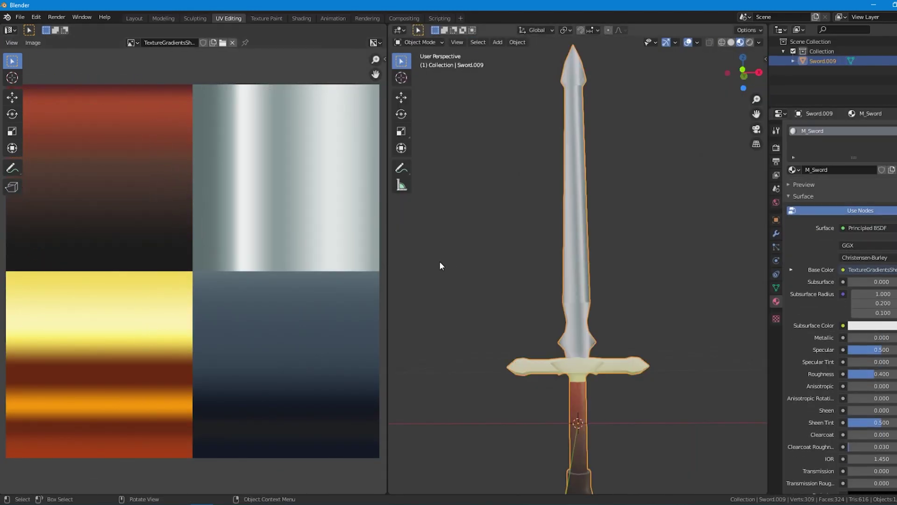
# Move the pommel's UVs onto the dark blue gradient and stretch them about 3.1 times along Y to fill the square
pyautogui.press('Tab')
pyautogui.moveTo(187, 260); pyautogui.dragTo(14, 202)
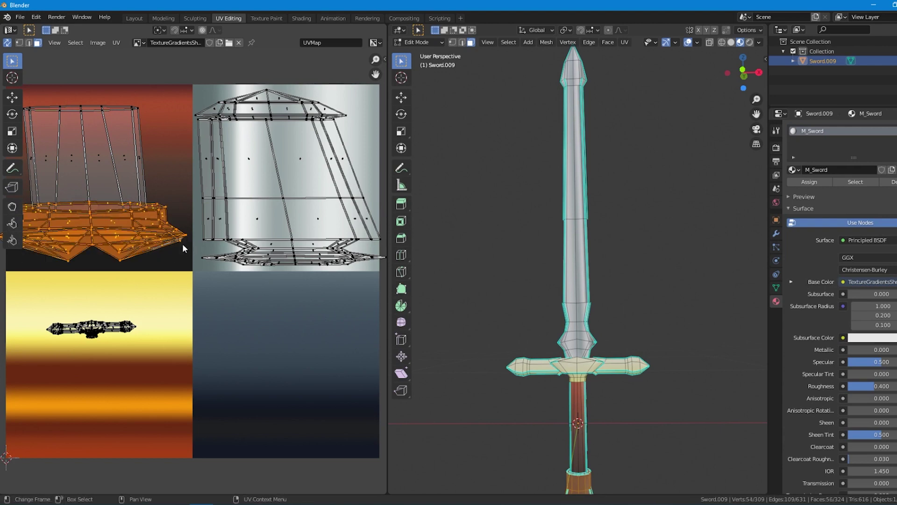
pyautogui.scroll(-1, 183, 243)
pyautogui.moveTo(187, 243); pyautogui.dragTo(371, 370)
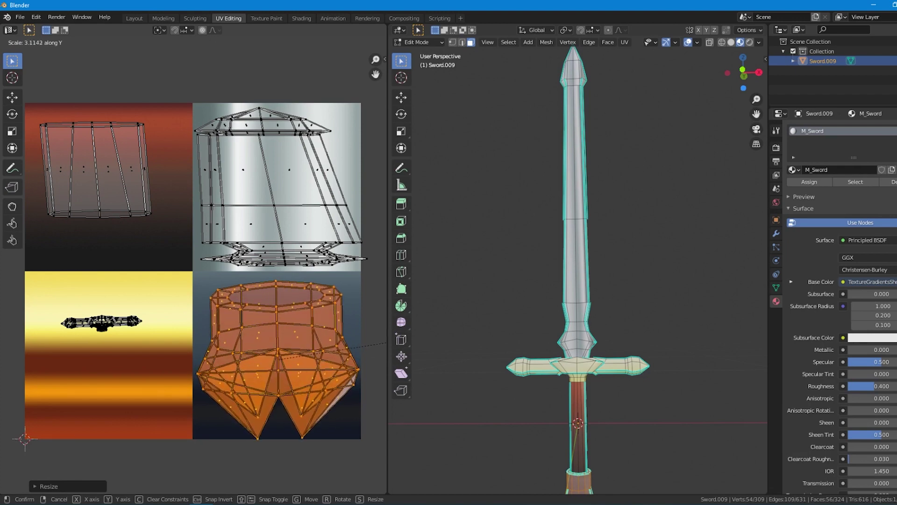
pyautogui.click(557, 314)
pyautogui.press('g')
pyautogui.rightClick(525, 301)
pyautogui.press('g')
pyautogui.click(311, 330)
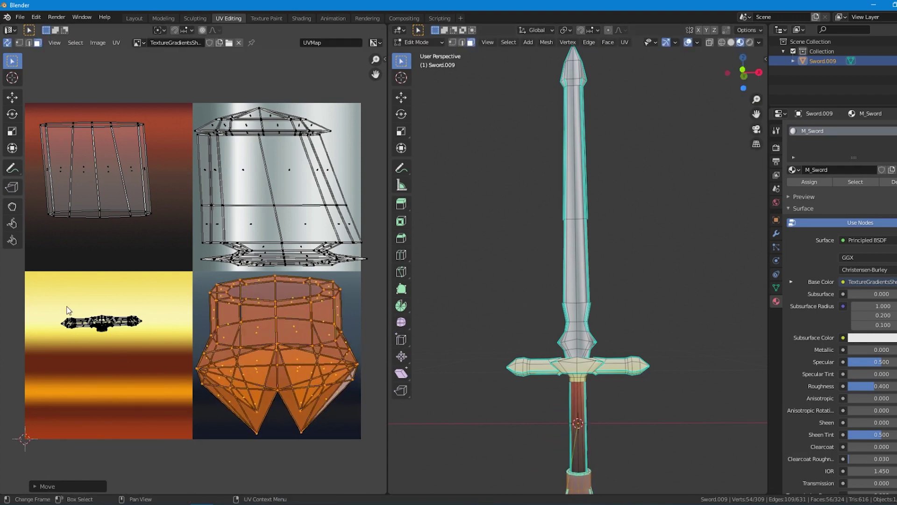
# Enlarge the crossguard's UVs to fill the gold gradient square, adjusting their position and rotation
pyautogui.moveTo(51, 313); pyautogui.dragTo(163, 325)
pyautogui.click(366, 224)
pyautogui.press('s')
pyautogui.click(304, 279)
pyautogui.press('g')
pyautogui.click(303, 316)
pyautogui.press('r')
pyautogui.click(302, 322)
pyautogui.press('s')
pyautogui.click(322, 323)
pyautogui.press('g')
pyautogui.click(323, 322)
pyautogui.press('Tab')
pyautogui.moveTo(531, 301)
pyautogui.mouseDown(button='middle')
pyautogui.moveTo(440, 281)
pyautogui.moveTo(537, 301)
pyautogui.moveTo(524, 299)
pyautogui.mouseUp(button='middle')
# Unwrap the blade again from the current view, move its UVs onto the silver gradient and shrink their height along Y
pyautogui.press('Tab')
pyautogui.moveTo(383, 268); pyautogui.dragTo(383, 270)
pyautogui.rightClick(561, 251)
pyautogui.moveTo(561, 250)
pyautogui.click(616, 342)
pyautogui.press('s')
pyautogui.press('x')
pyautogui.click(226, 163)
pyautogui.press('g')
pyautogui.click(312, 93)
pyautogui.press('s')
pyautogui.press('y')
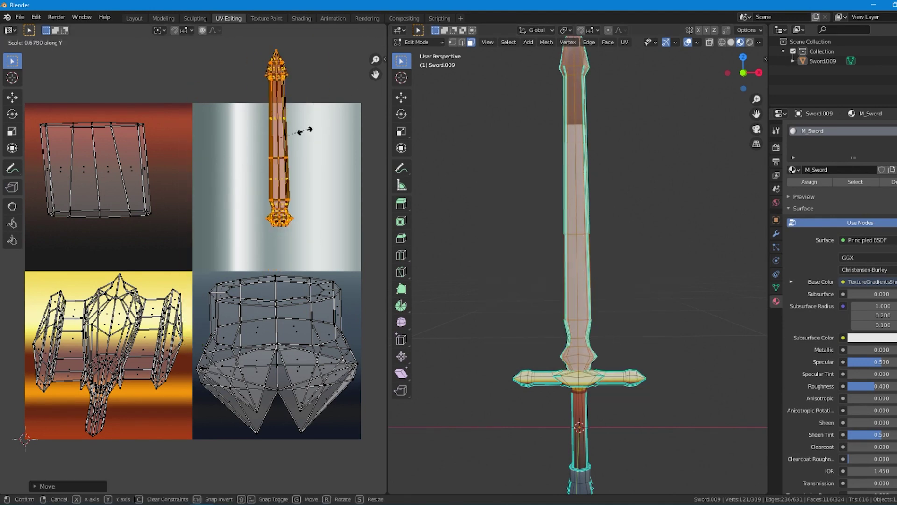
pyautogui.click(302, 165)
# Stretch the blade's UVs about 6 times along X and fine-tune their size and position on the silver square
pyautogui.press('s')
pyautogui.press('x')
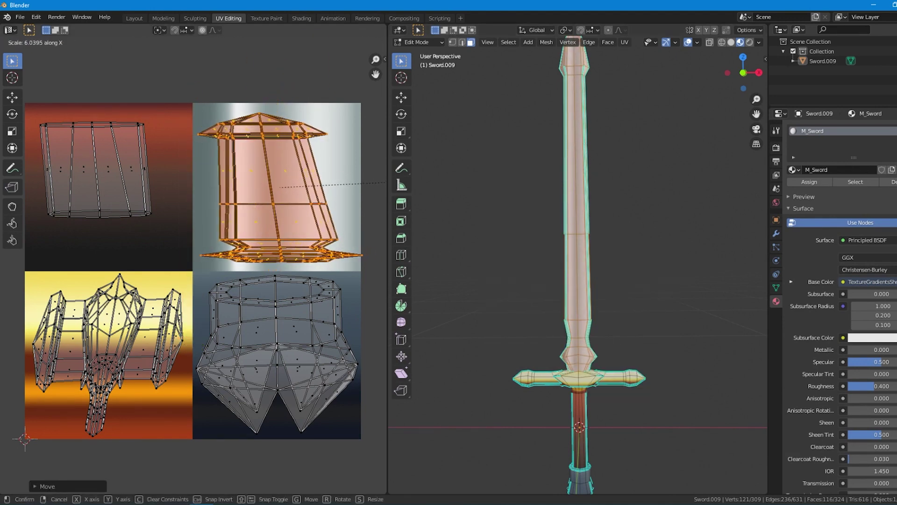
pyautogui.click(437, 176)
pyautogui.press('g')
pyautogui.rightClick(437, 174)
pyautogui.press('s')
pyautogui.click(307, 189)
pyautogui.press('g')
pyautogui.click(306, 188)
pyautogui.press('Tab')
pyautogui.moveTo(467, 229); pyautogui.dragTo(594, 262, button='middle')
pyautogui.press('Tab')
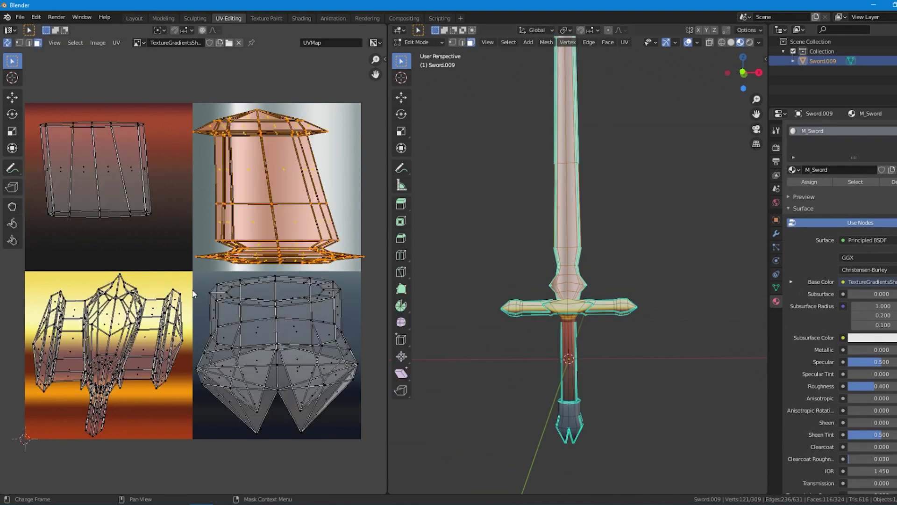
pyautogui.moveTo(20, 276); pyautogui.dragTo(184, 438)
pyautogui.click(160, 379)
pyautogui.moveTo(186, 377); pyautogui.dragTo(186, 379)
pyautogui.press('s')
pyautogui.press('x')
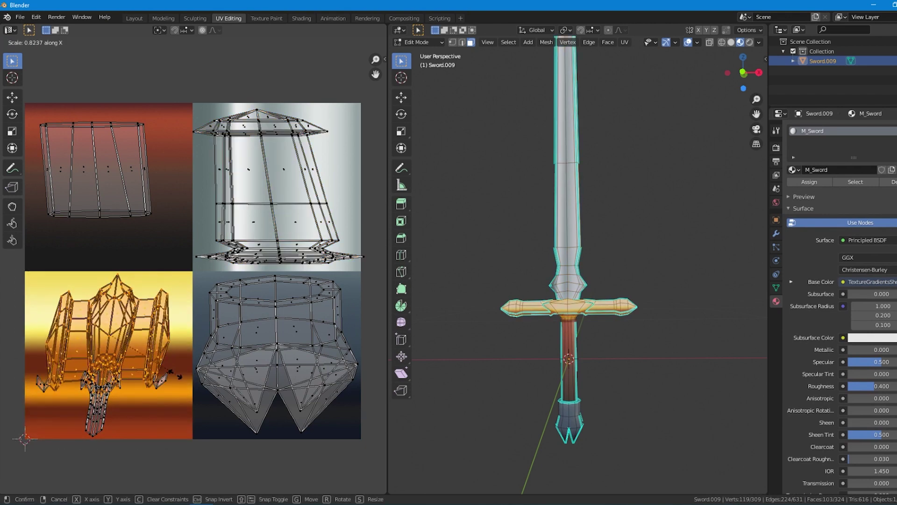
pyautogui.rightClick(141, 410)
# Pin all of the crossguard's UVs on the gold gradient square
pyautogui.moveTo(17, 273); pyautogui.dragTo(181, 432)
pyautogui.moveTo(29, 263); pyautogui.dragTo(188, 449)
pyautogui.click(117, 43)
pyautogui.click(128, 154)
pyautogui.click(138, 374)
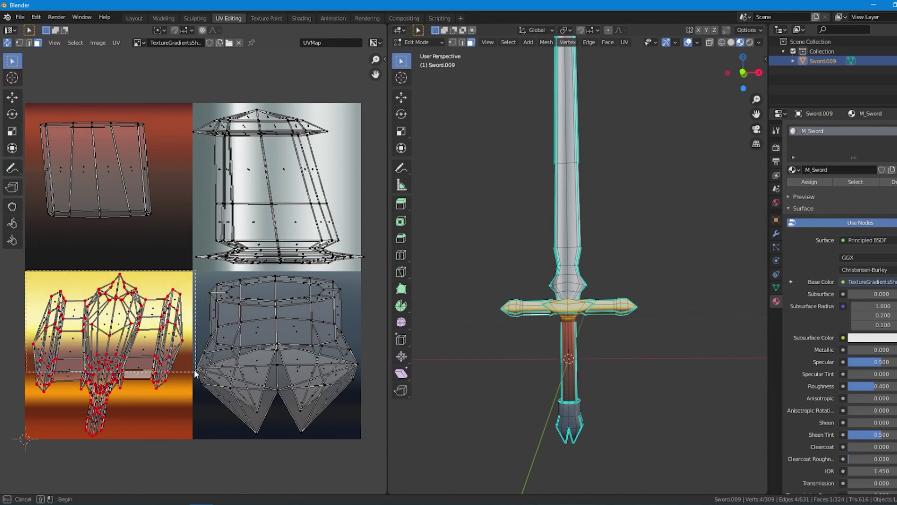
# Try squashing the upper part of the crossguard's UVs along Y and inspect the sword in Object Mode
pyautogui.moveTo(190, 369); pyautogui.dragTo(191, 369)
pyautogui.press('s')
pyautogui.press('y')
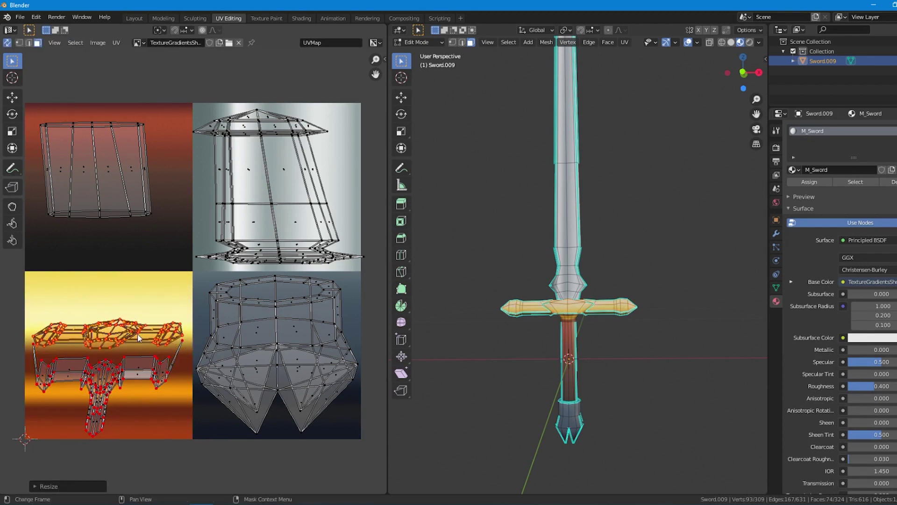
pyautogui.click(137, 333)
pyautogui.press('Tab')
pyautogui.moveTo(511, 327); pyautogui.dragTo(269, 388, button='middle')
pyautogui.press('Tab')
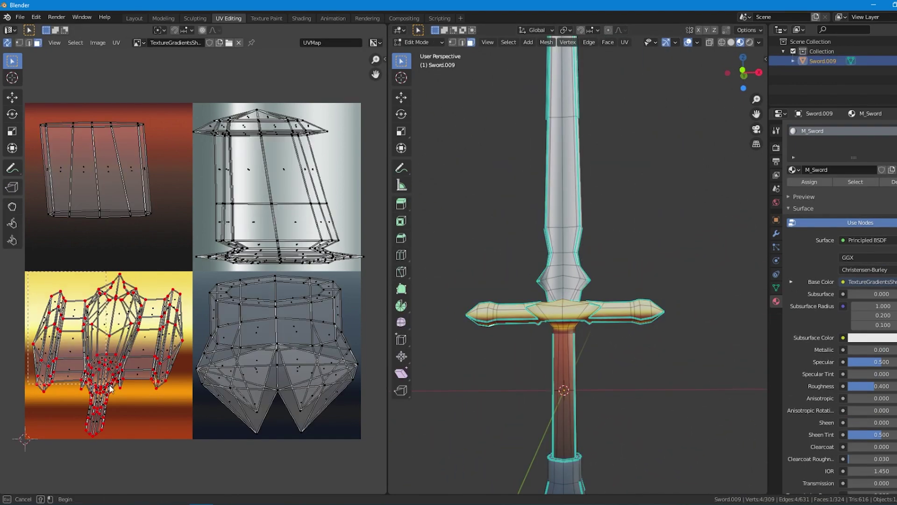
# Unpin all of the crossguard's UVs and try rescaling them
pyautogui.moveTo(164, 394); pyautogui.dragTo(188, 441)
pyautogui.click(117, 43)
pyautogui.click(136, 164)
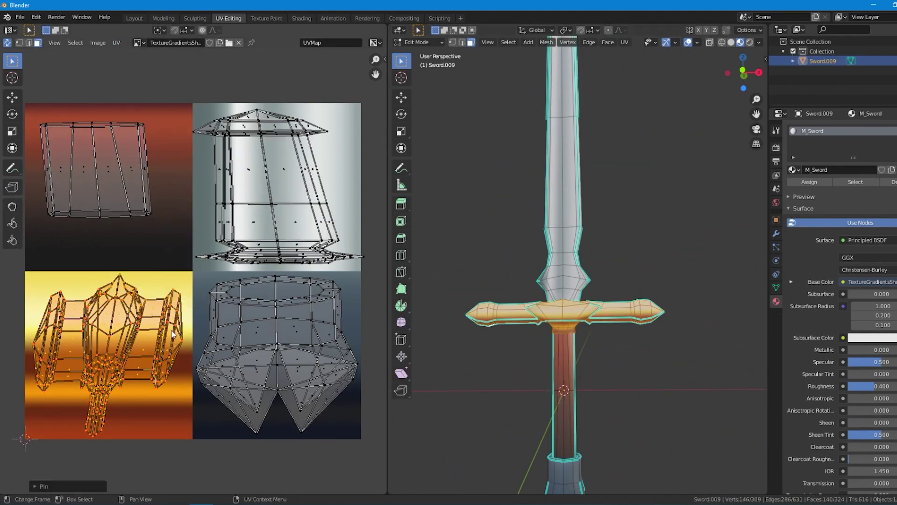
pyautogui.press('s')
pyautogui.click(171, 331)
pyautogui.press('s')
pyautogui.click(171, 331)
# Try pinning the narrow collar UVs below the crossguard and scaling them along X
pyautogui.click(84, 411)
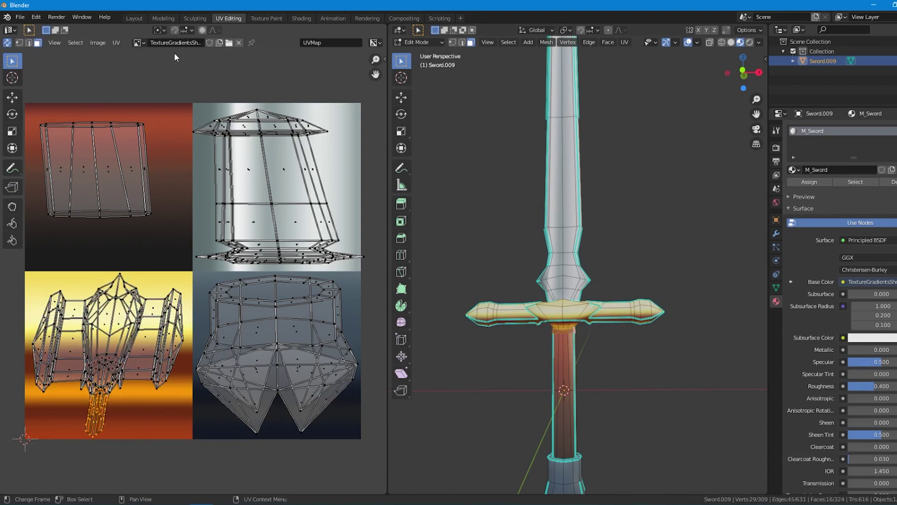
pyautogui.click(116, 43)
pyautogui.click(135, 155)
pyautogui.press('s')
pyautogui.press('x')
# Select the linked crossguard UVs, flatten them along Y and reposition them on the gold gradient
pyautogui.hotkey('ctrl', 'l')
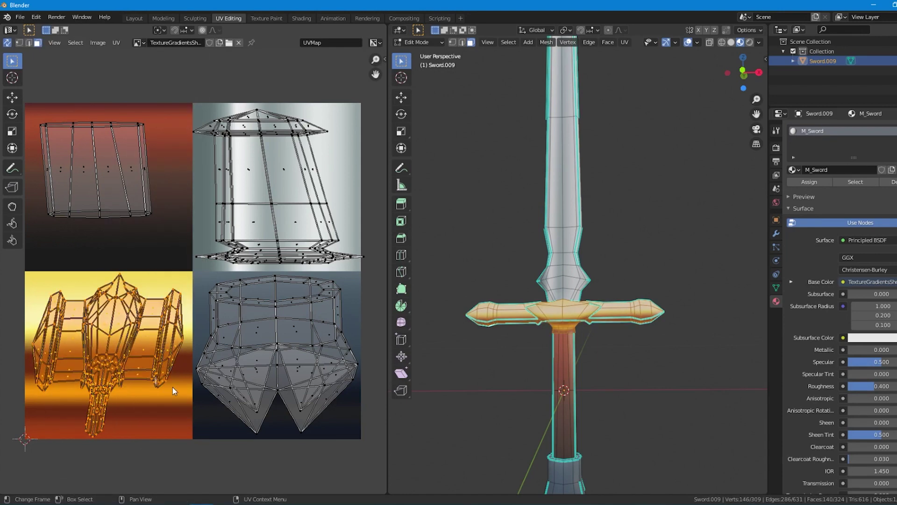
pyautogui.press('s')
pyautogui.press('y')
pyautogui.click(168, 361)
pyautogui.press('g')
pyautogui.click(162, 383)
pyautogui.press('Tab')
pyautogui.moveTo(470, 308); pyautogui.dragTo(444, 322, button='middle')
# Fine-tune the flattened crossguard UVs' position between the yellow and orange bands, checking the sword in Object Mode
pyautogui.press('Tab')
pyautogui.press('g')
pyautogui.click(170, 311)
pyautogui.press('Tab')
pyautogui.press('Tab')
pyautogui.press('g')
pyautogui.click(335, 325)
pyautogui.press('Tab')
pyautogui.moveTo(463, 323); pyautogui.dragTo(470, 324, button='middle')
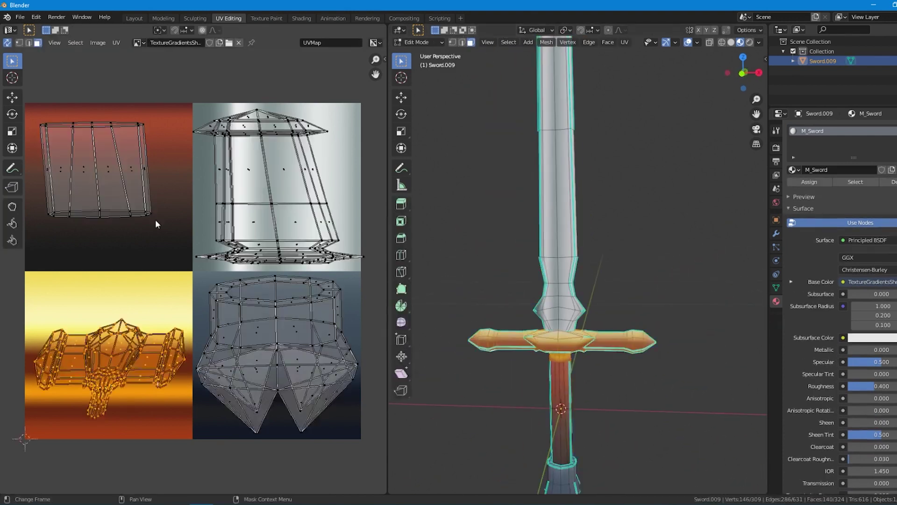
# Shift the grip's UVs down toward the black end of the red-to-black gradient
pyautogui.moveTo(41, 117); pyautogui.dragTo(160, 237)
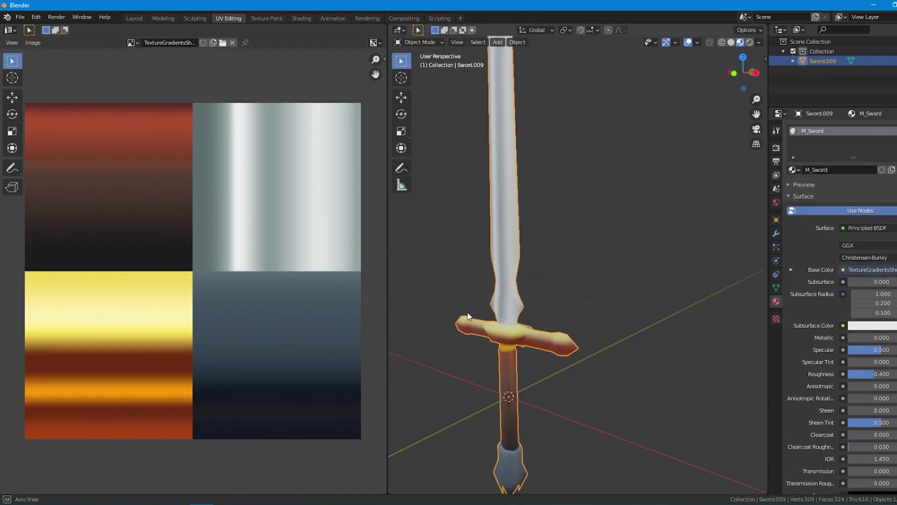
pyautogui.moveTo(468, 317); pyautogui.dragTo(633, 328, button='middle')
pyautogui.keyDown('shift'); pyautogui.moveTo(633, 329); pyautogui.dragTo(663, 220, button='middle'); pyautogui.keyUp('shift')
# Flatten the pommel's UVs to about 0.54 along Y and move them down the dark blue gradient
pyautogui.press('Tab')
pyautogui.moveTo(195, 274); pyautogui.dragTo(360, 432)
pyautogui.press('s')
pyautogui.press('x')
pyautogui.press('y')
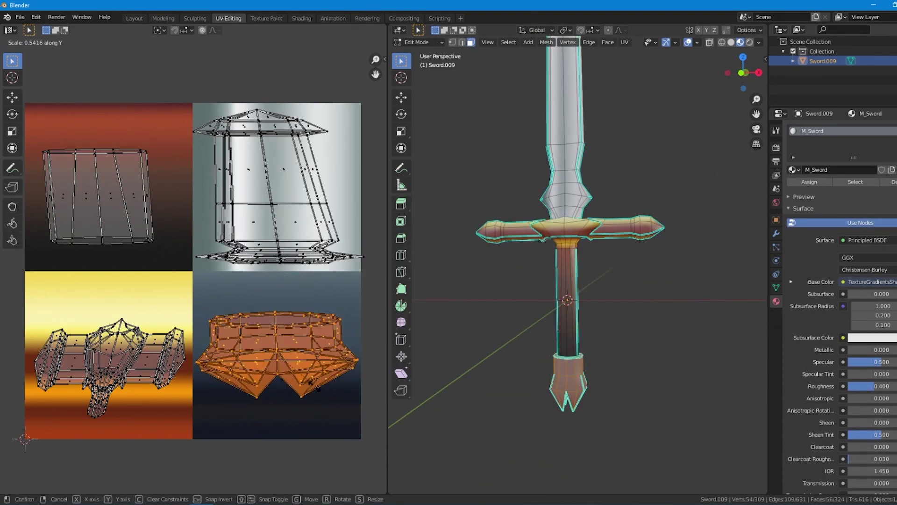
pyautogui.click(319, 389)
pyautogui.press('g')
pyautogui.click(319, 408)
# Lower the pommel's UVs further to the darkest end of the blue gradient and inspect the sword in Object Mode
pyautogui.press('Tab')
pyautogui.press('Tab')
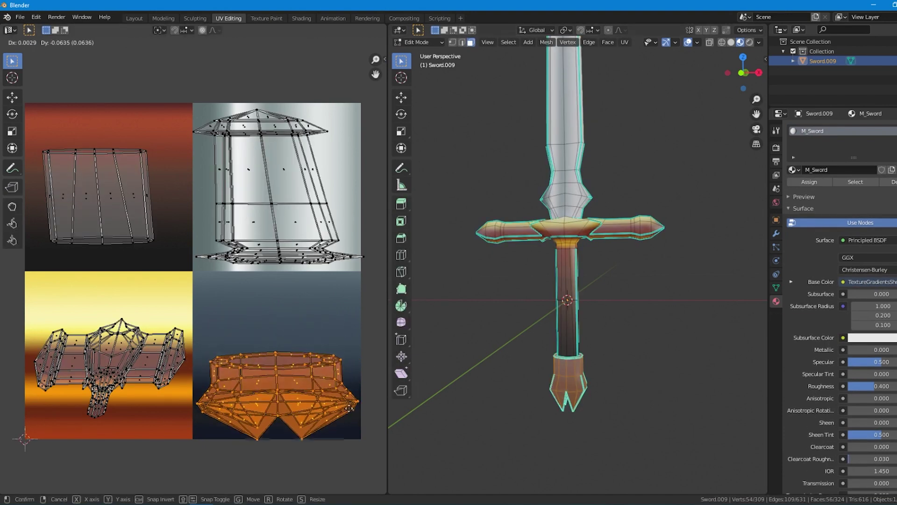
pyautogui.press('Tab')
pyautogui.moveTo(423, 379); pyautogui.dragTo(568, 357, button='middle')
pyautogui.hotkey('ctrl', 's')
pyautogui.press('Escape')
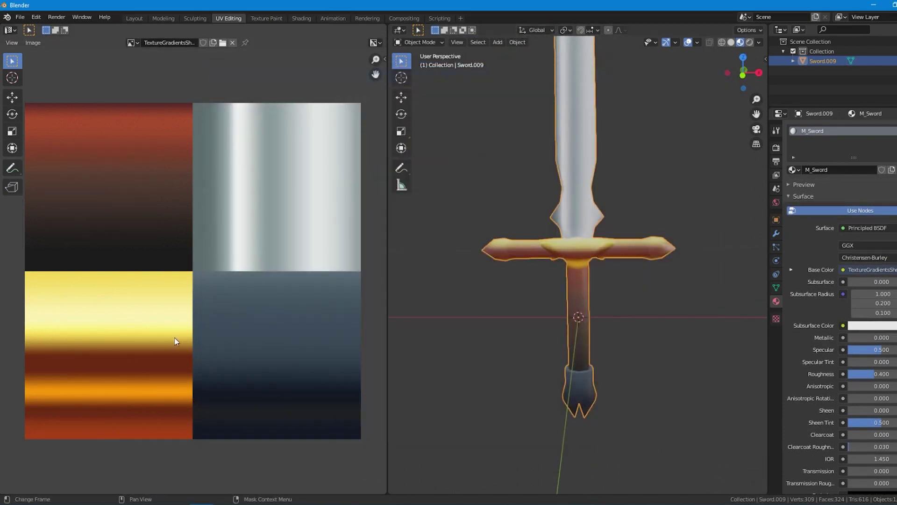
# Shift the crossguard's UVs toward the yellow band of the gold gradient and inspect the sword in Object Mode
pyautogui.press('Tab')
pyautogui.press('l')
pyautogui.press('g')
pyautogui.click(183, 408)
pyautogui.press('Tab')
pyautogui.moveTo(468, 383); pyautogui.dragTo(491, 374, button='middle')
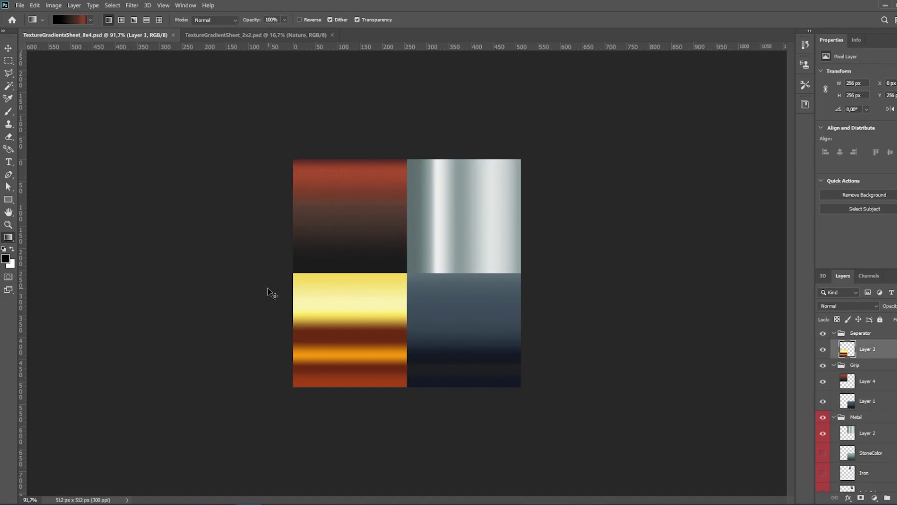
# Switch to Photoshop and shift the hue of the yellow-orange gradient on Layer 3 by +13
pyautogui.hotkey('ctrl', 'u')
pyautogui.moveTo(625, 255)
pyautogui.mouseDown()
pyautogui.moveTo(612, 255)
pyautogui.moveTo(633, 256)
pyautogui.mouseUp()
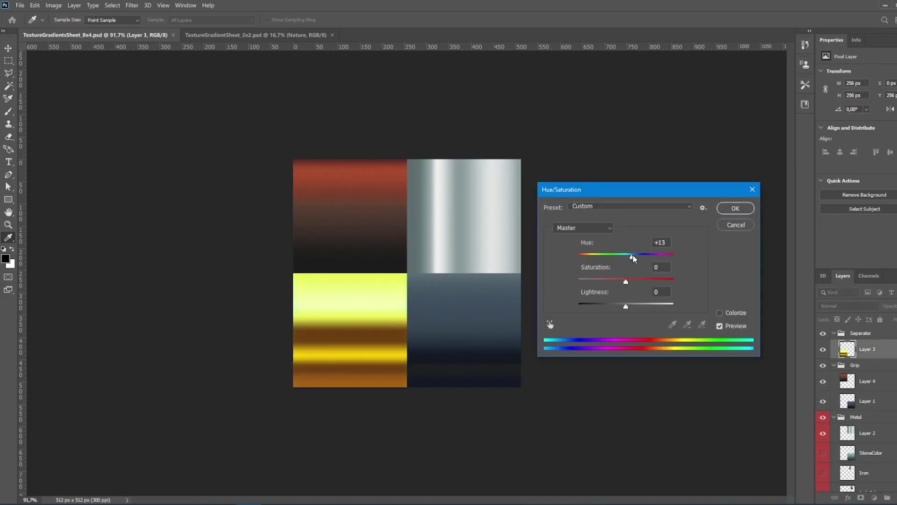
pyautogui.click(730, 207)
# Export the recoloured gradient sheet over the existing image file
pyautogui.click(20, 6)
pyautogui.moveTo(75, 146)
pyautogui.click(169, 146)
pyautogui.click(323, 276)
pyautogui.click(485, 262)
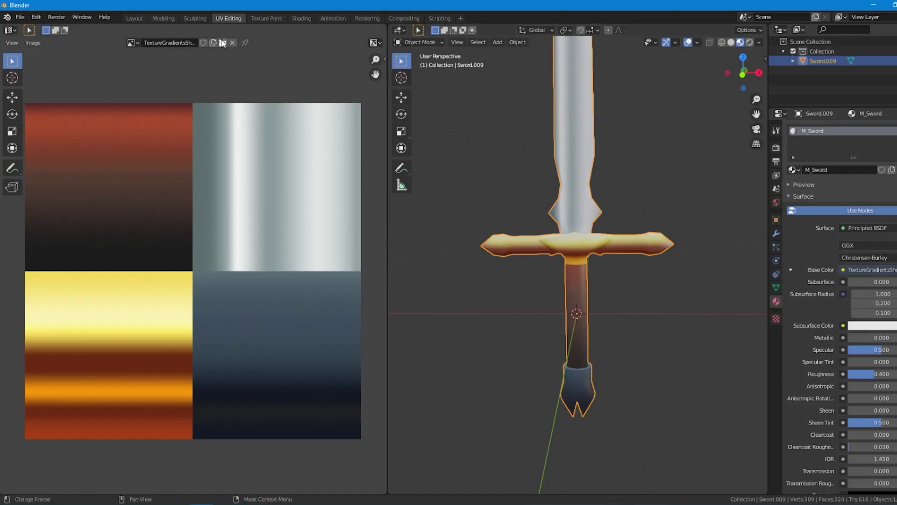
# Switch to Blender and open TextureGradientsSheet_8x4.psd as the image in the UV editor
pyautogui.hotkey('alt', 'o')
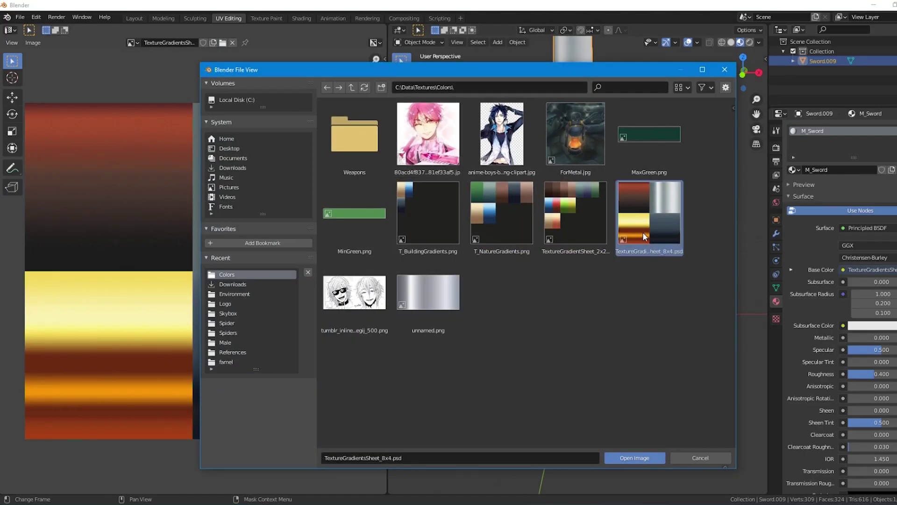